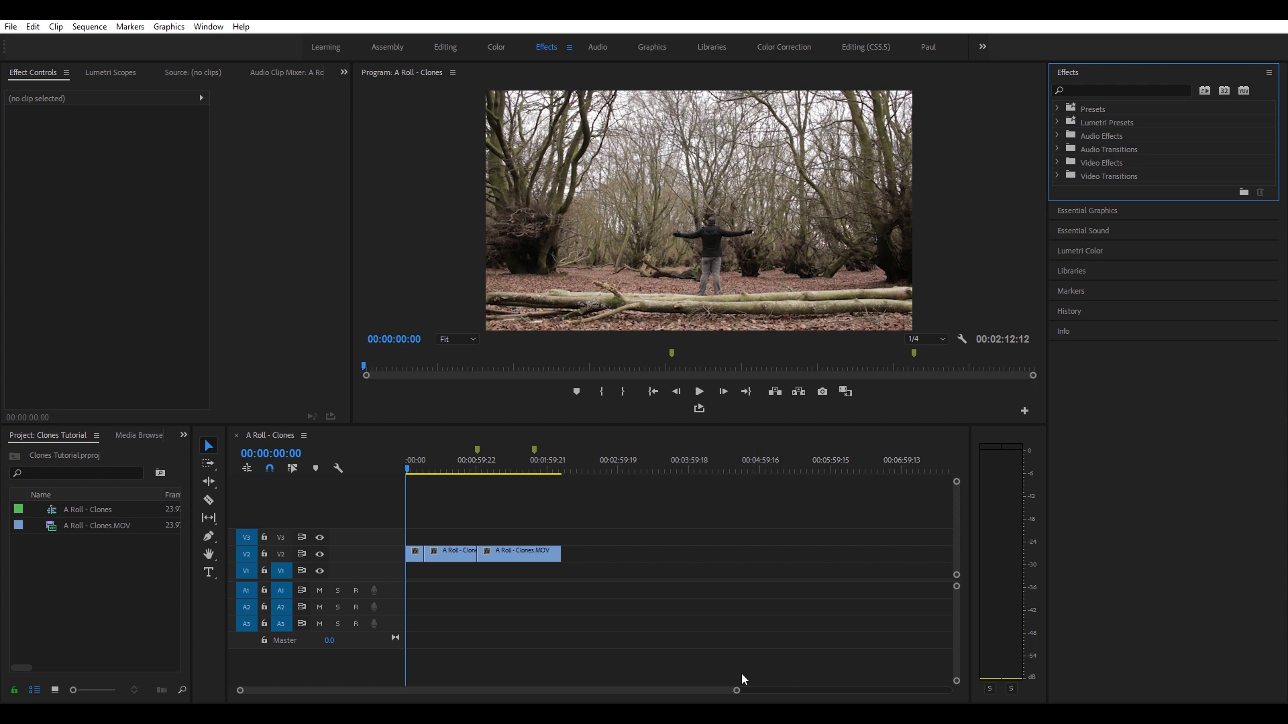
# Trim the end of the second clip on V2 back to 00:00:17:03, before the man turns and crouches.
pyautogui.moveTo(736, 684); pyautogui.dragTo(643, 677)
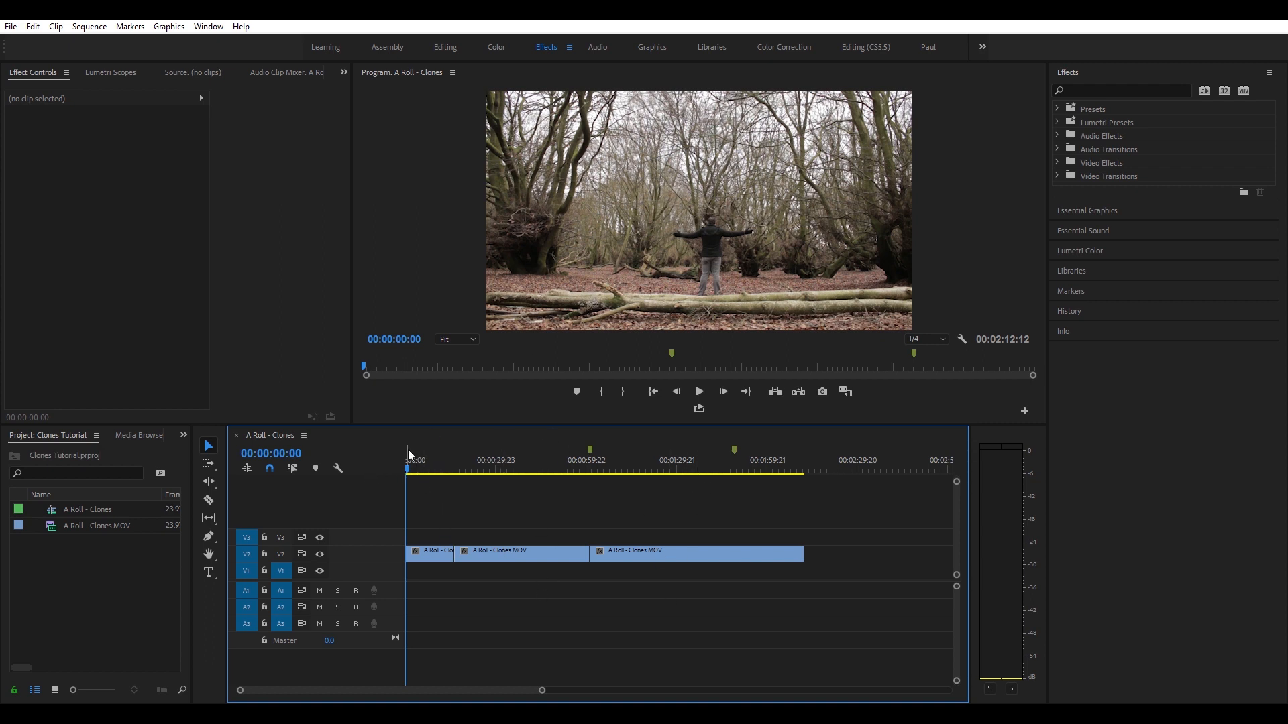
pyautogui.moveTo(409, 453); pyautogui.dragTo(455, 465)
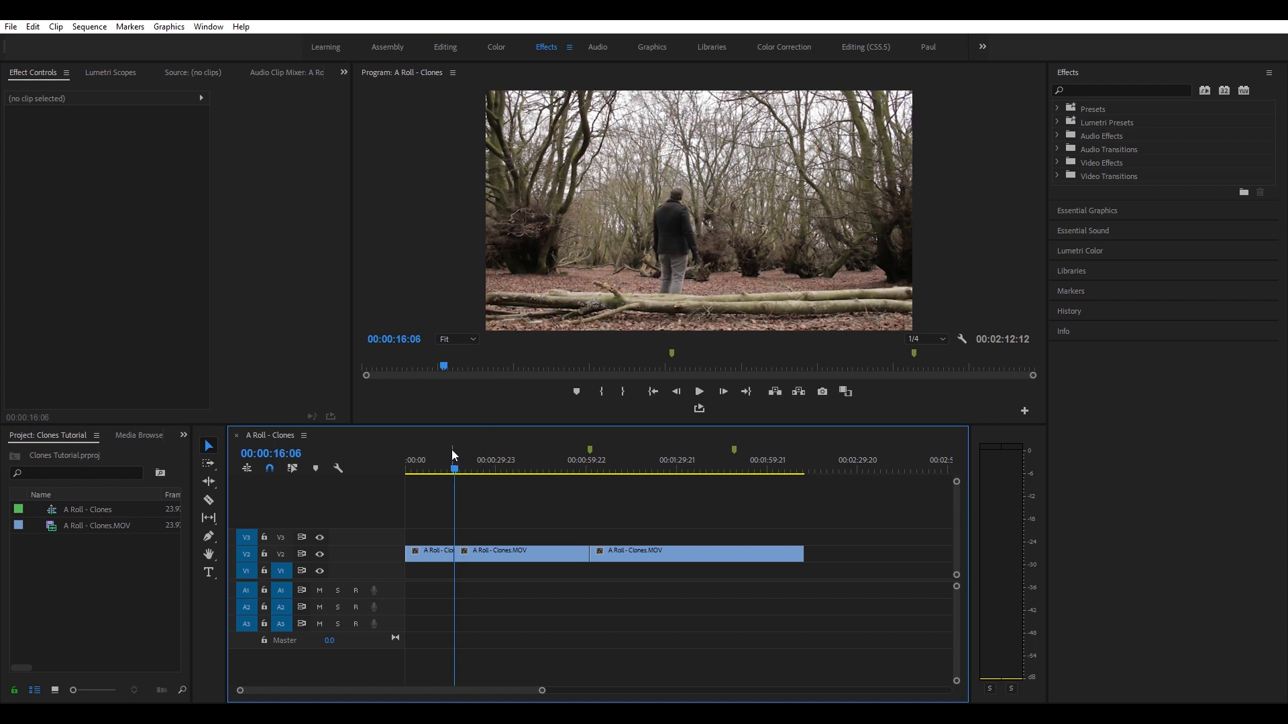
pyautogui.moveTo(454, 453); pyautogui.dragTo(460, 455)
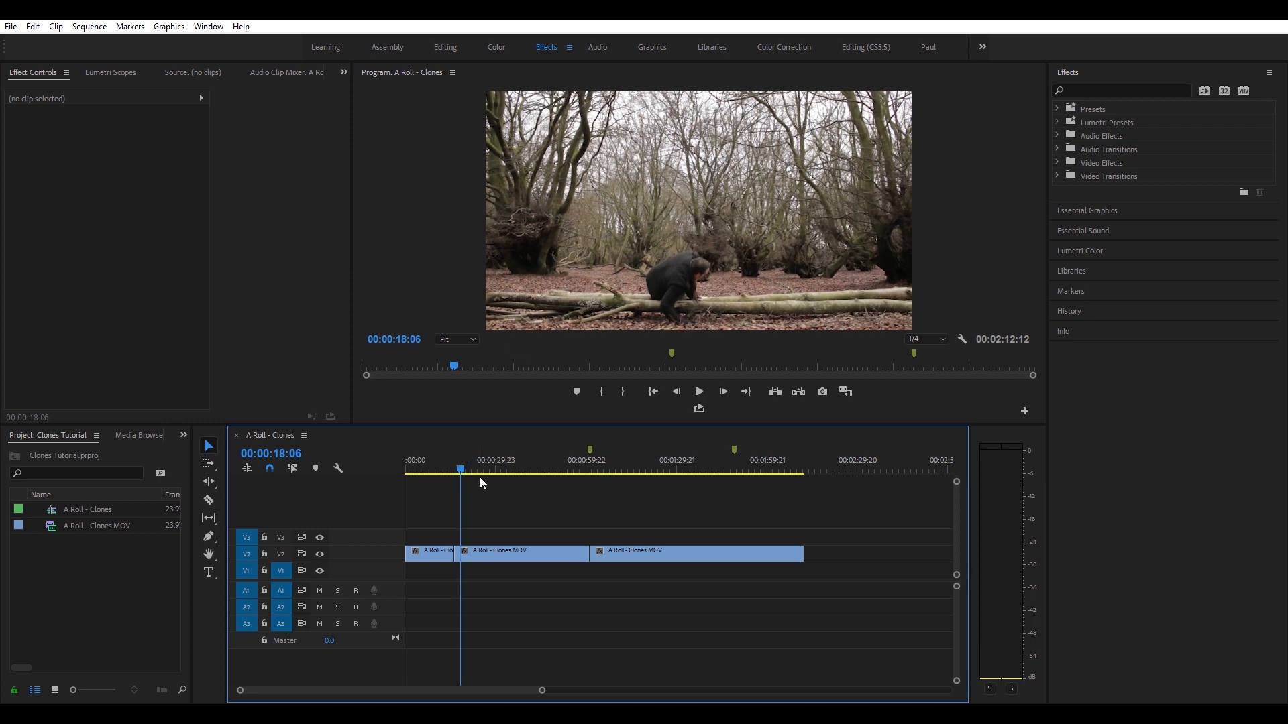
pyautogui.moveTo(461, 460)
pyautogui.mouseDown()
pyautogui.moveTo(443, 459)
pyautogui.moveTo(461, 453)
pyautogui.mouseUp()
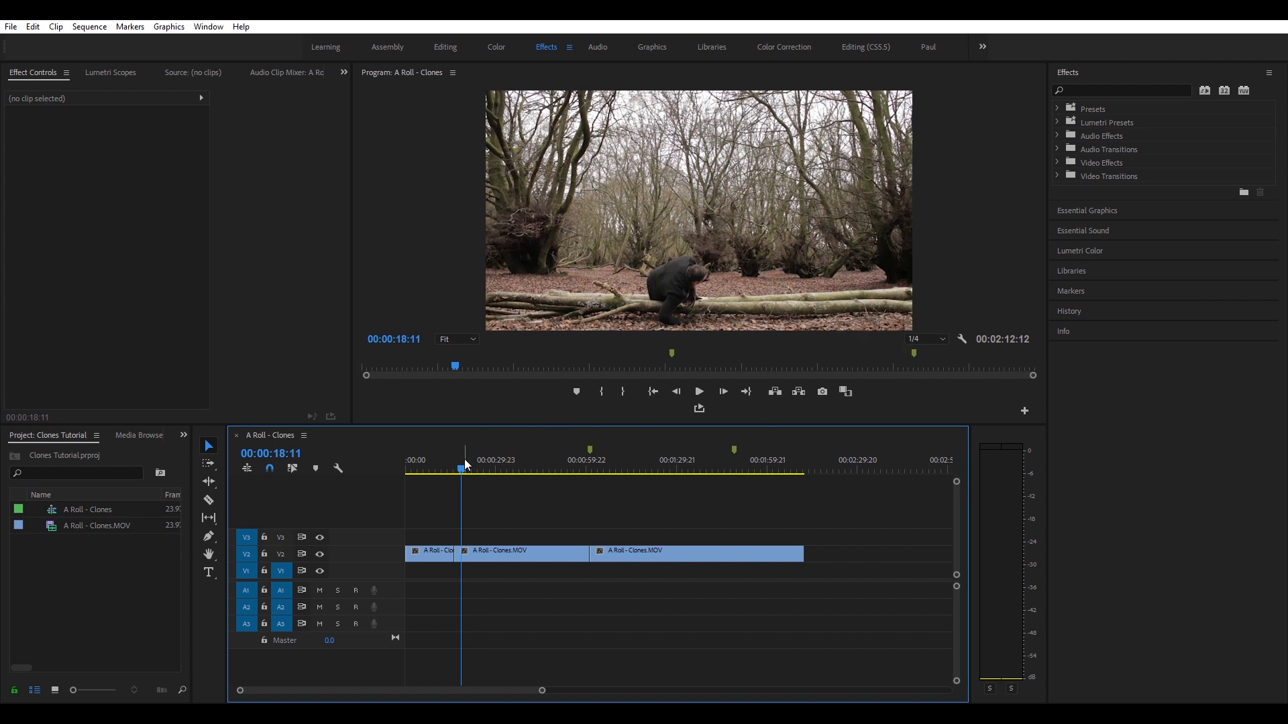
pyautogui.moveTo(464, 457); pyautogui.dragTo(460, 457)
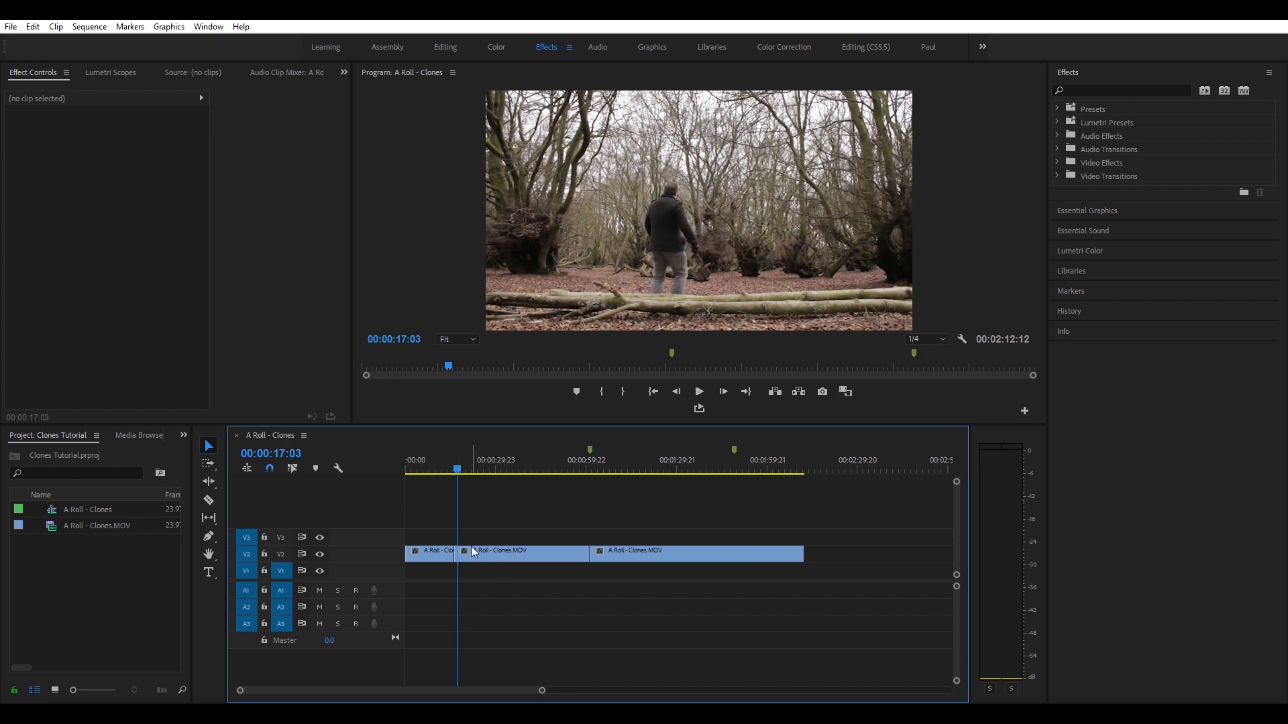
pyautogui.moveTo(588, 554); pyautogui.dragTo(461, 558)
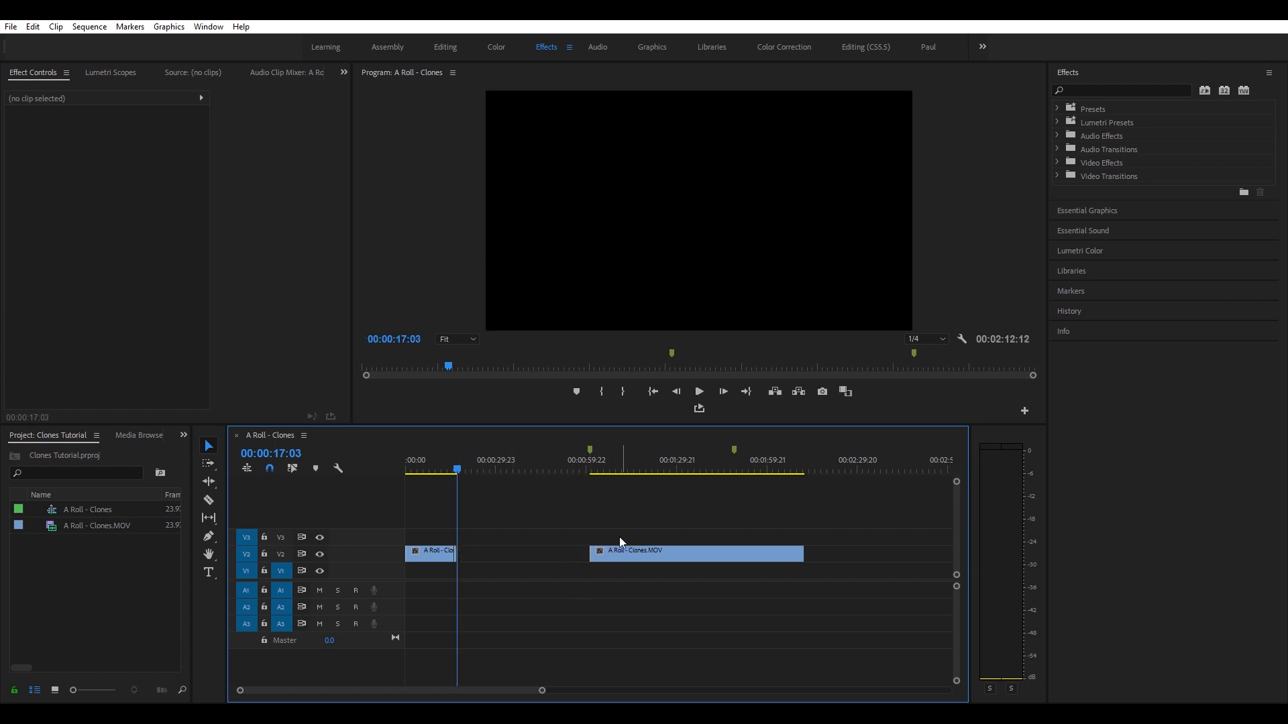
# Split the remaining long V2 clip at 00:01:18:12 and at the second marker, and delete the section between the cuts.
pyautogui.moveTo(583, 456); pyautogui.dragTo(642, 459)
pyautogui.press('c')
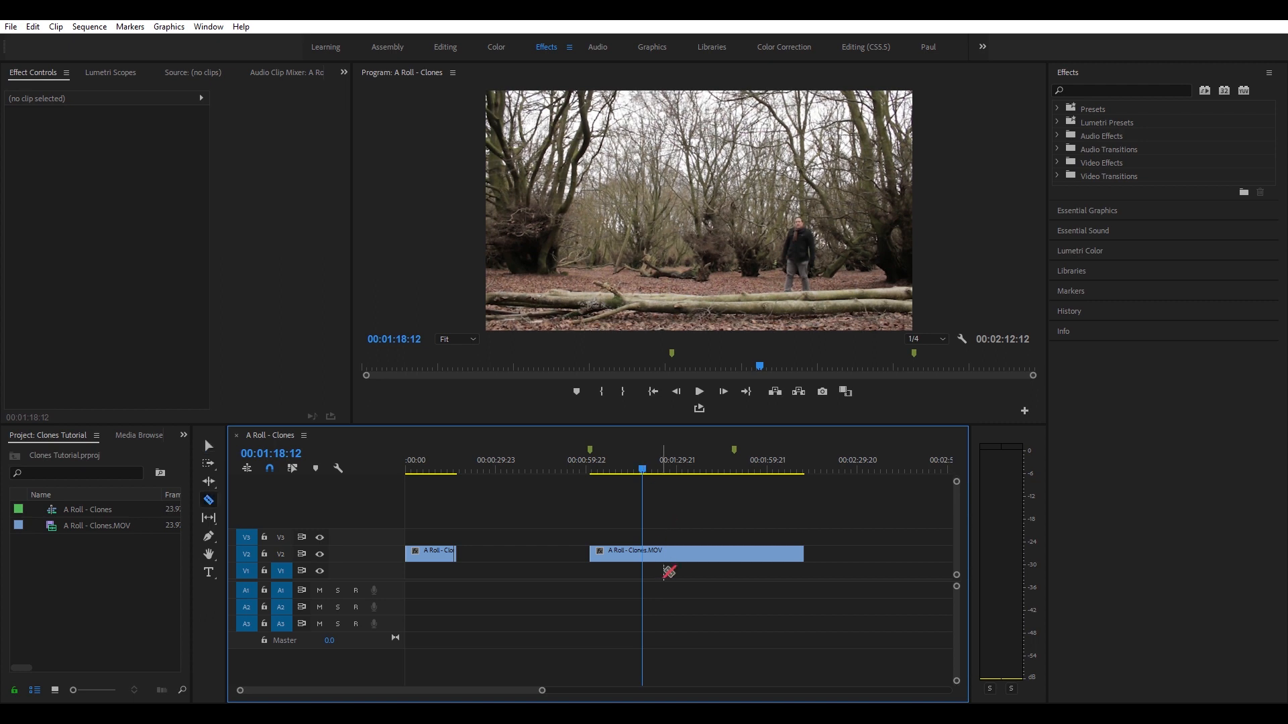
pyautogui.click(643, 554)
pyautogui.click(733, 552)
pyautogui.hotkey('ctrl', 'z')
pyautogui.click(734, 551)
pyautogui.keyDown('ctrl'); pyautogui.click(698, 551); pyautogui.keyUp('ctrl')
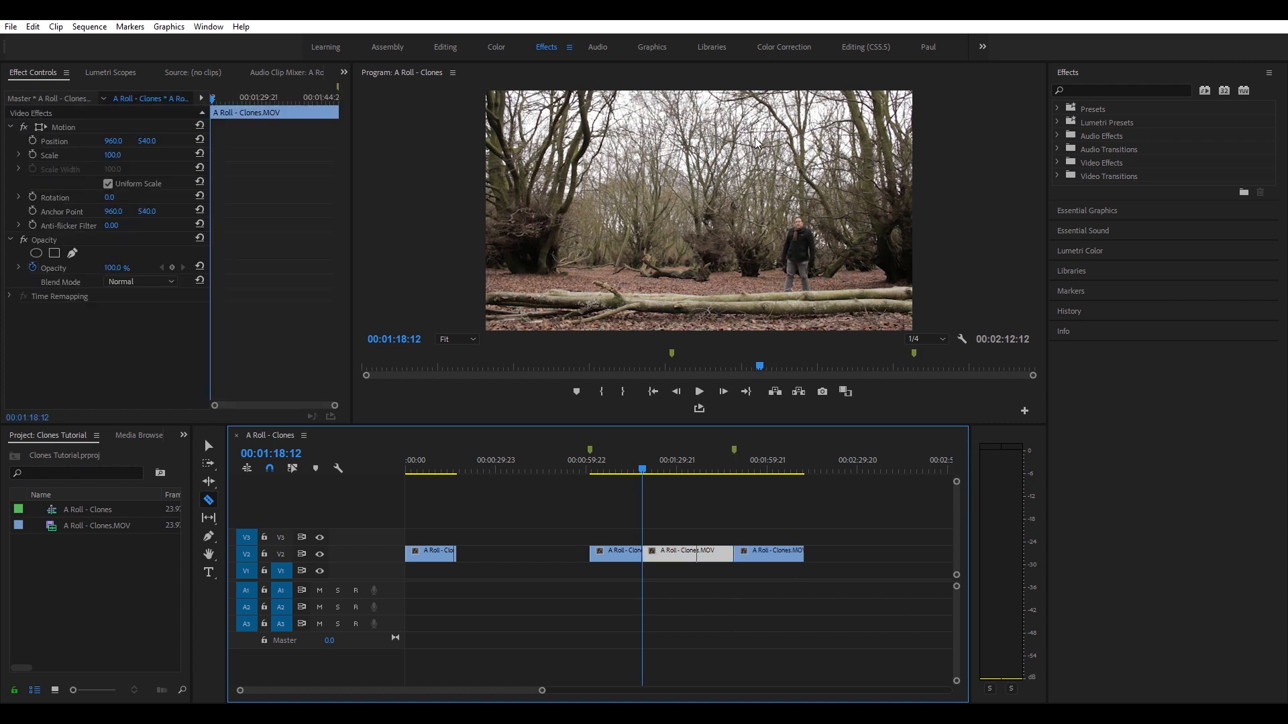
pyautogui.press('Delete')
# Check the end of the last clip and review the action in each of the three remaining takes on V2.
pyautogui.moveTo(738, 448); pyautogui.dragTo(802, 429)
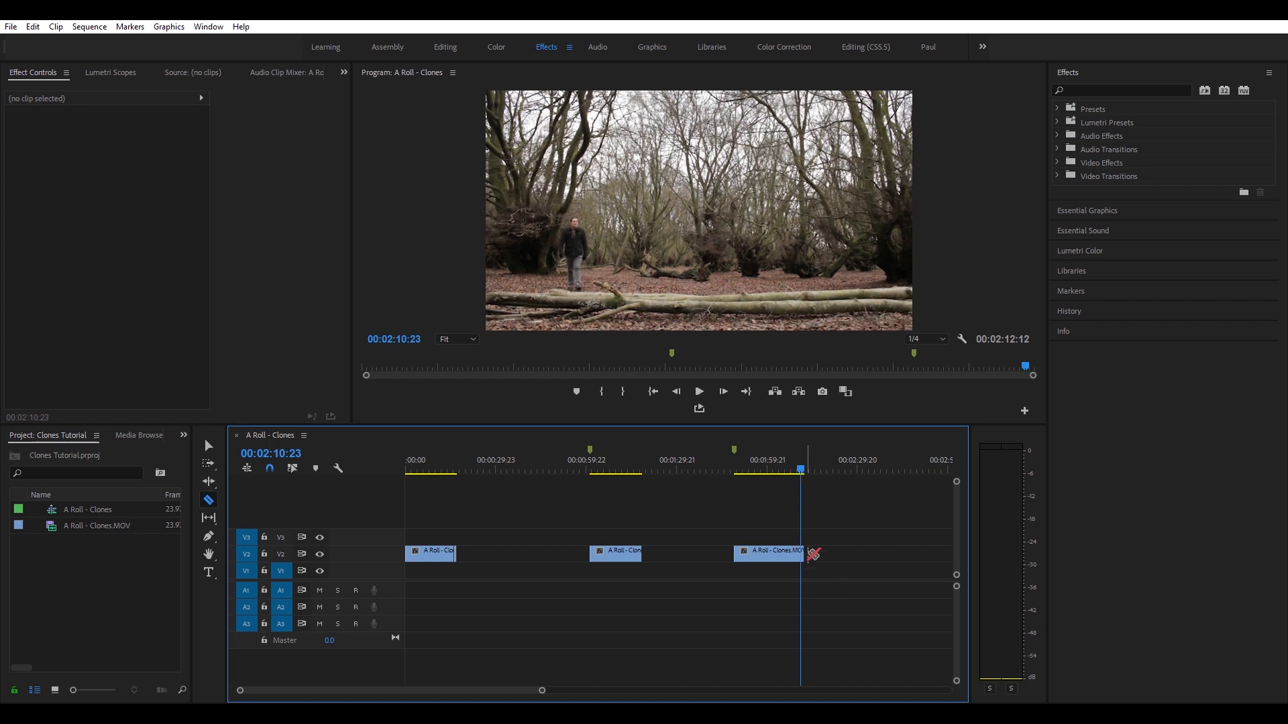
pyautogui.click(808, 460)
pyautogui.press('Up')
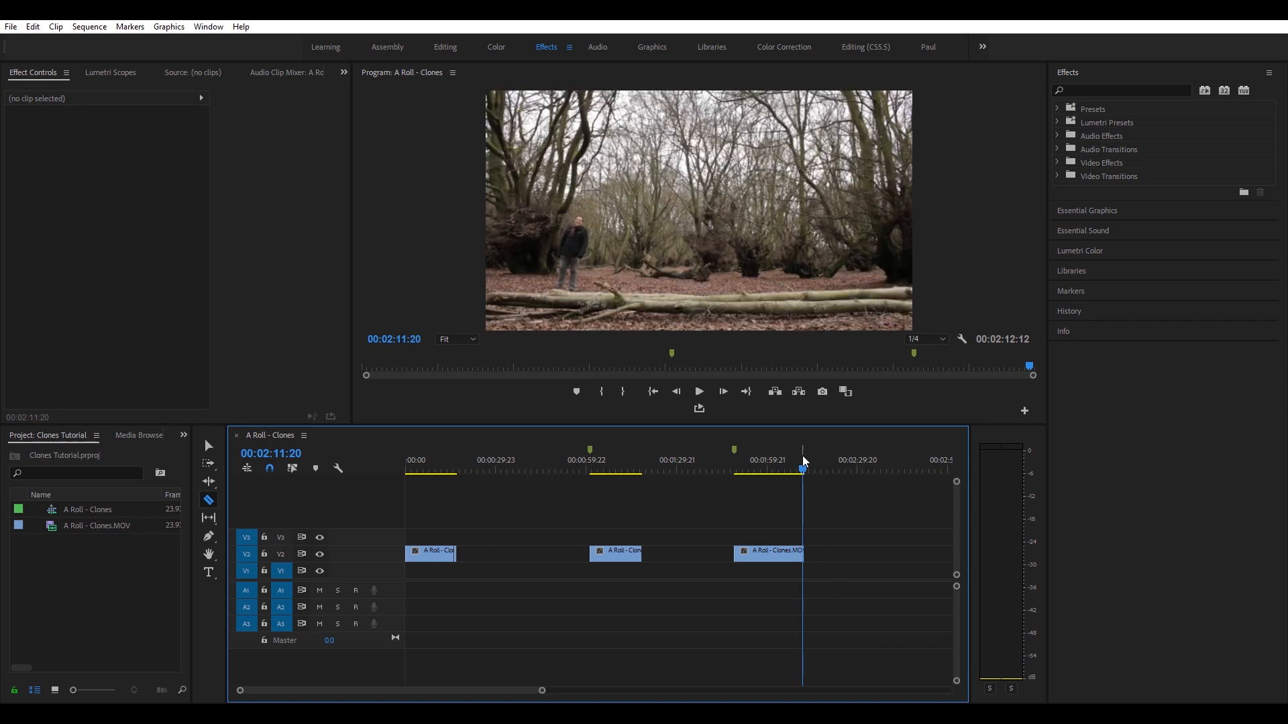
pyautogui.press('v')
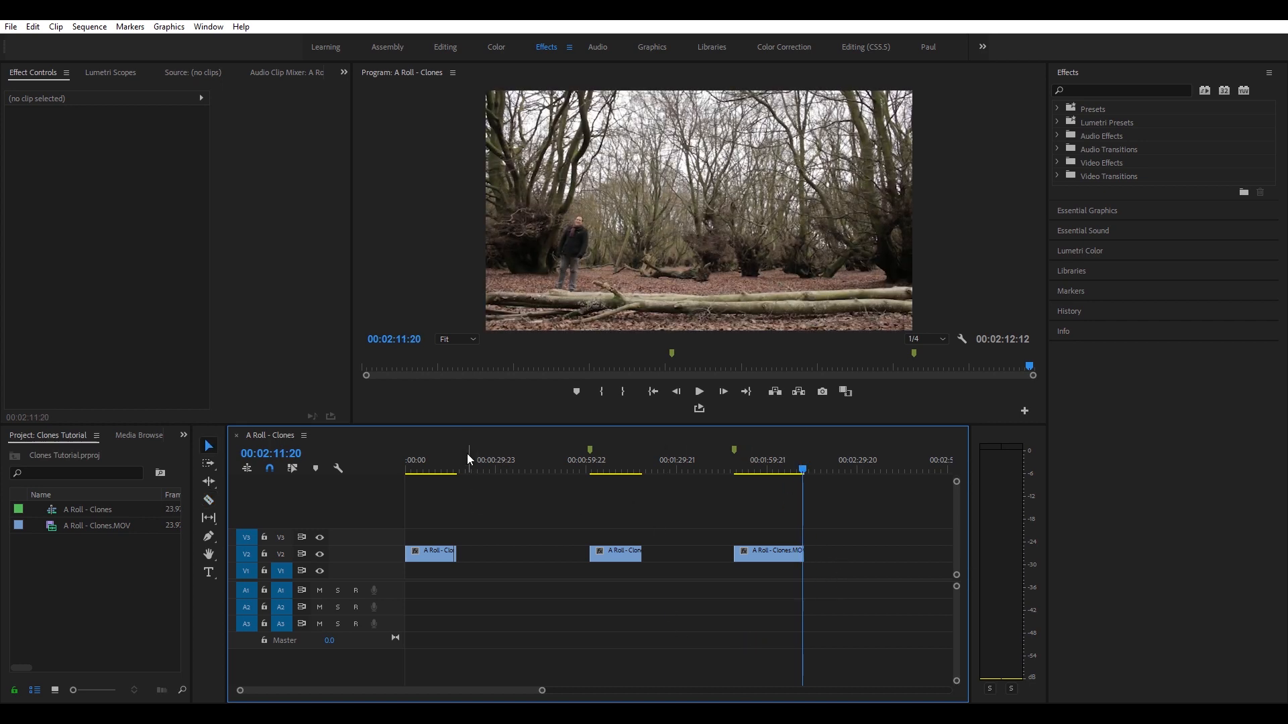
pyautogui.moveTo(424, 454); pyautogui.dragTo(412, 448)
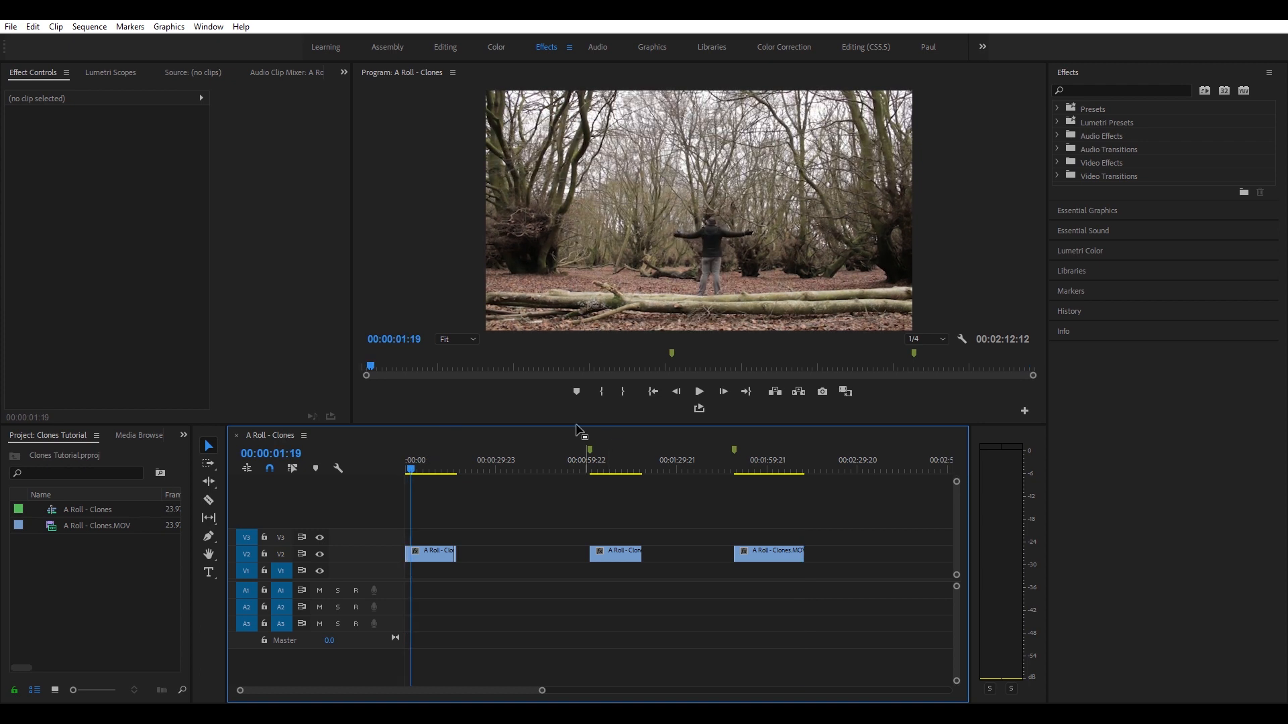
pyautogui.click(618, 444)
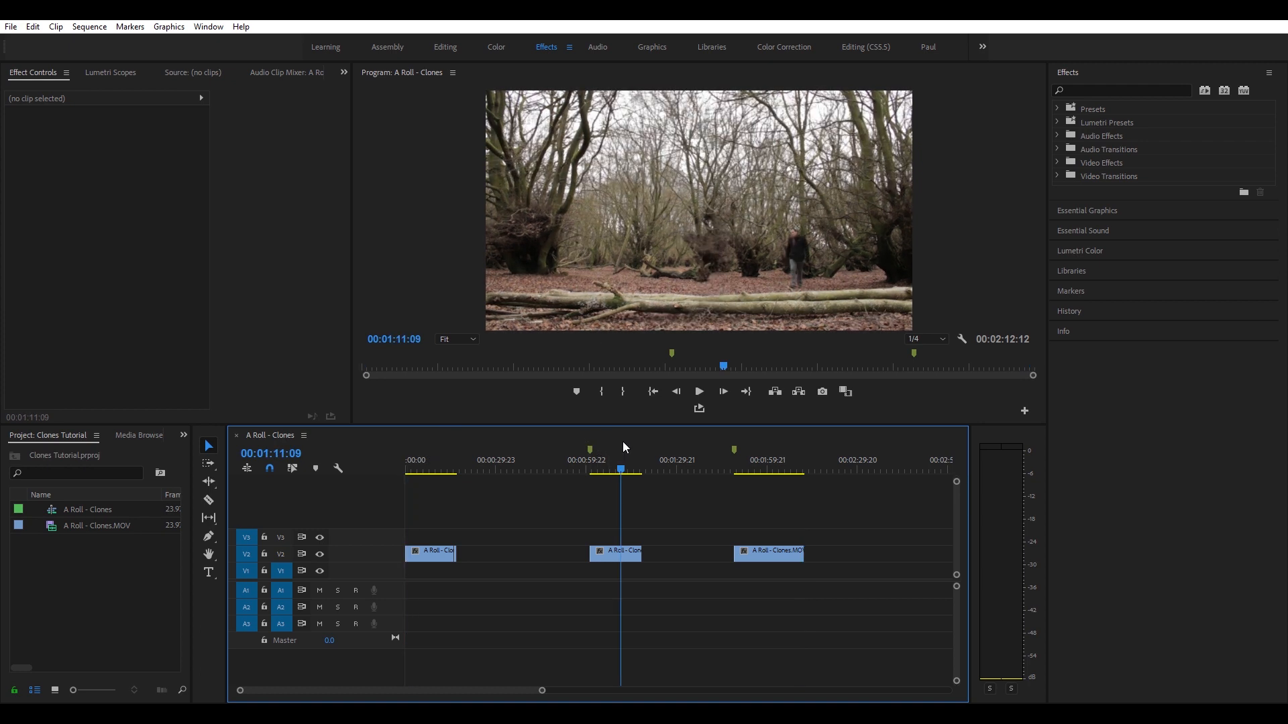
pyautogui.click(770, 448)
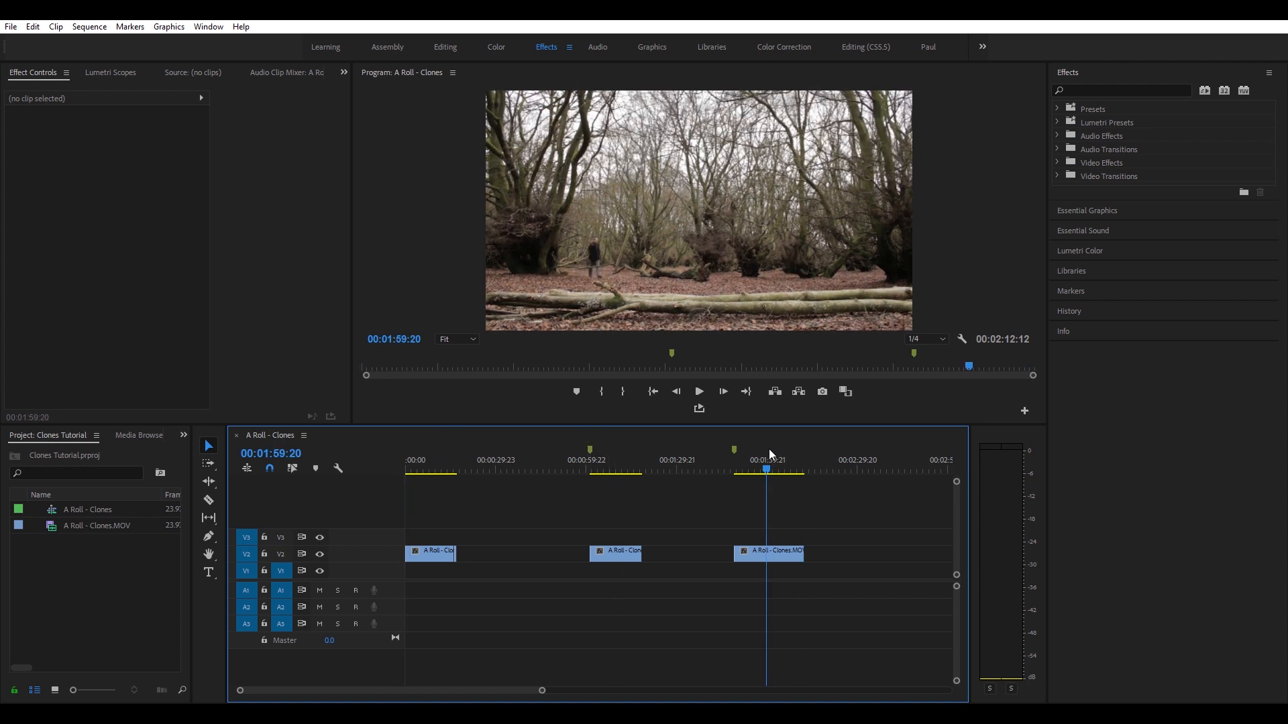
pyautogui.click(616, 456)
pyautogui.click(429, 448)
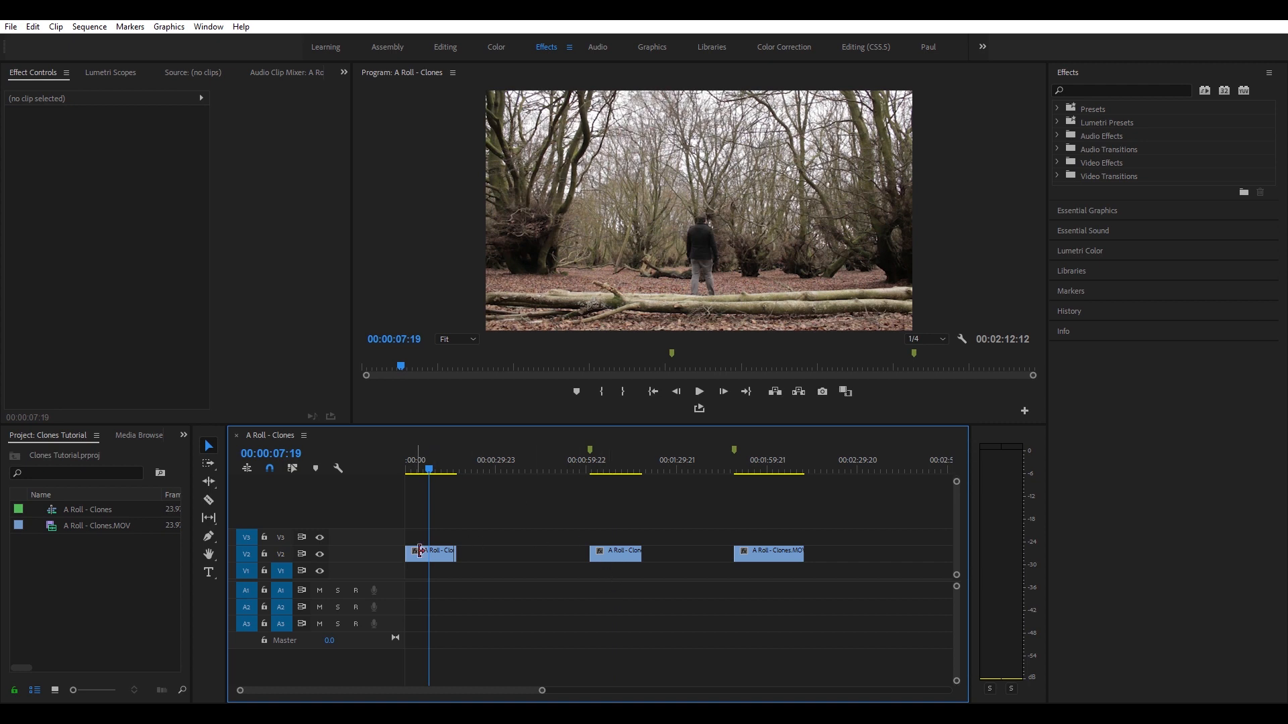
# Move the middle take onto V3 above the first take, starting a few seconds after the beginning of the sequence.
pyautogui.click(407, 460)
pyautogui.moveTo(637, 555); pyautogui.dragTo(463, 534)
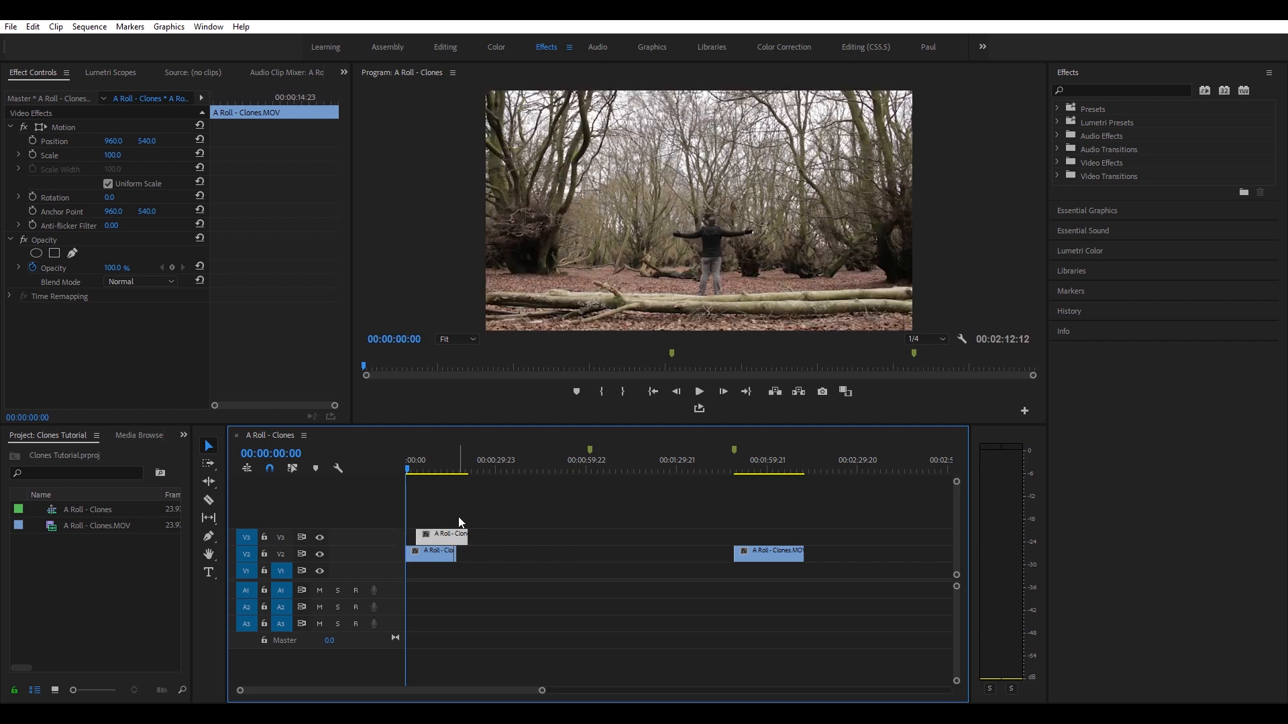
pyautogui.click(416, 460)
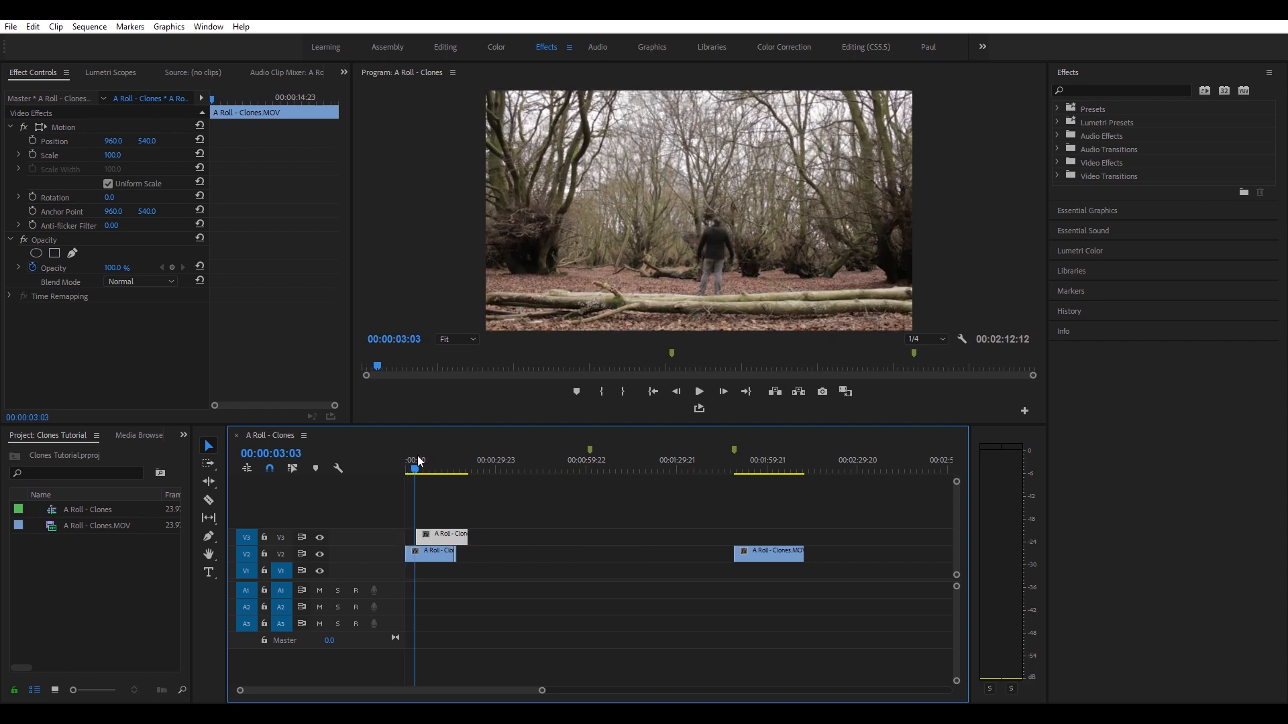
pyautogui.click(416, 460)
pyautogui.moveTo(434, 529); pyautogui.dragTo(450, 526)
pyautogui.moveTo(413, 453)
pyautogui.mouseDown()
pyautogui.moveTo(432, 453)
pyautogui.moveTo(401, 446)
pyautogui.moveTo(433, 446)
pyautogui.mouseUp()
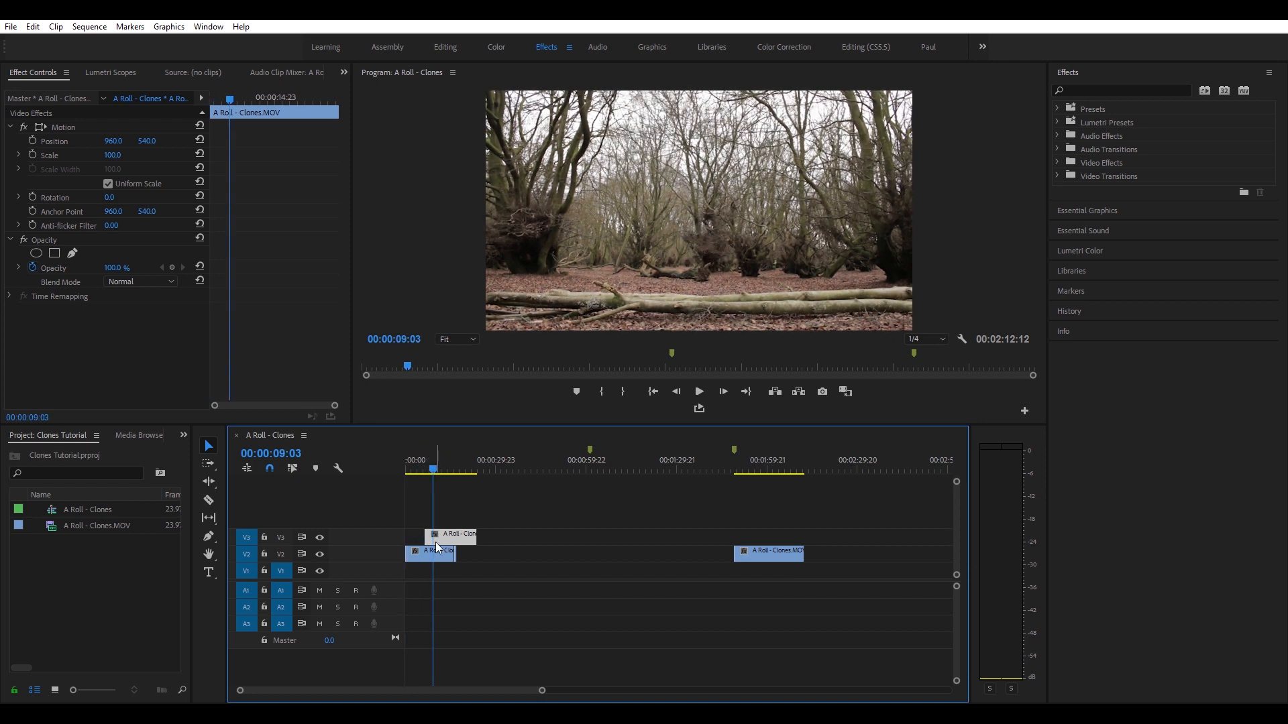
pyautogui.moveTo(432, 450)
pyautogui.mouseDown()
pyautogui.moveTo(420, 452)
pyautogui.moveTo(457, 454)
pyautogui.moveTo(445, 454)
pyautogui.mouseUp()
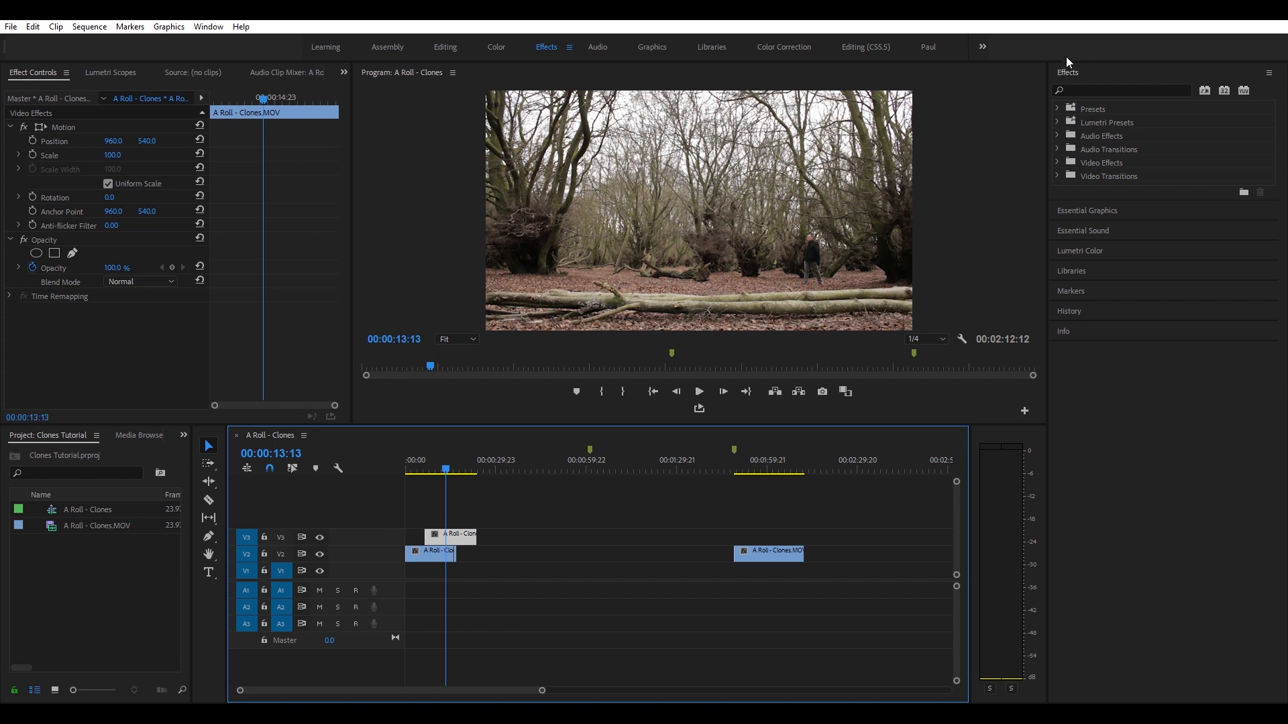
# Find the Crop effect and apply it to the clip on V3.
pyautogui.click(1080, 88)
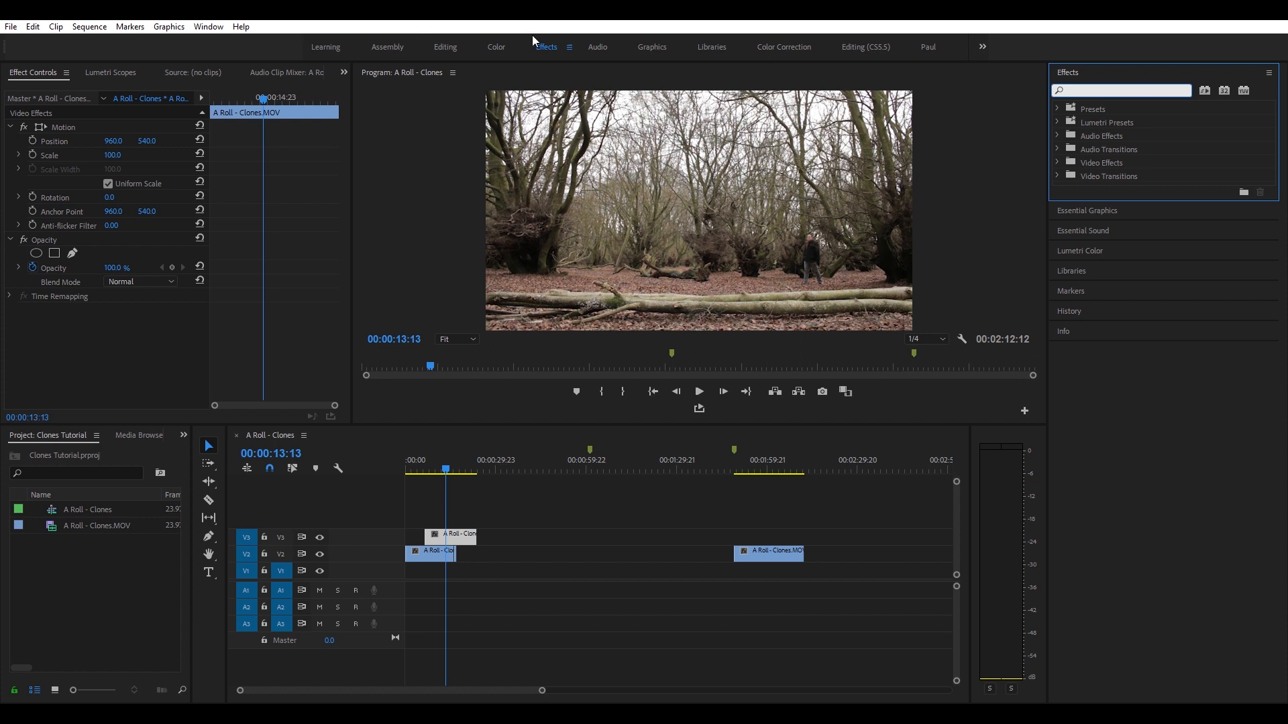
pyautogui.write('crop')
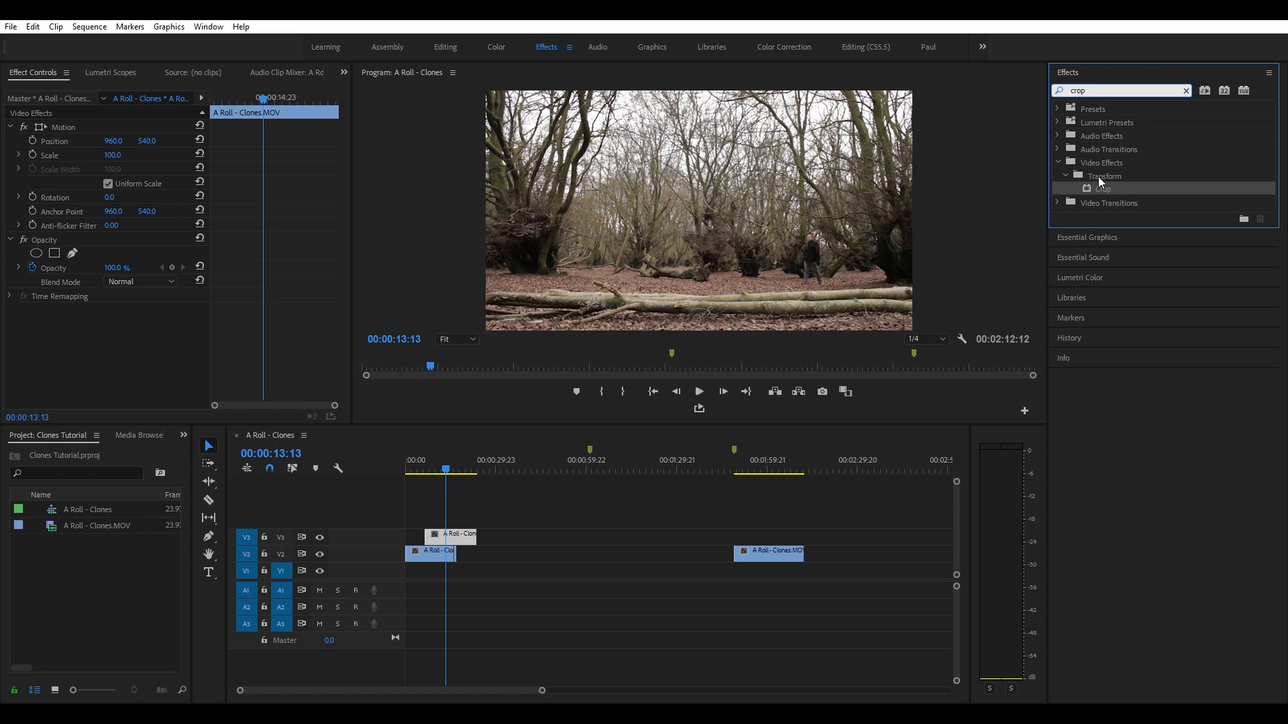
pyautogui.moveTo(1096, 188); pyautogui.dragTo(448, 535)
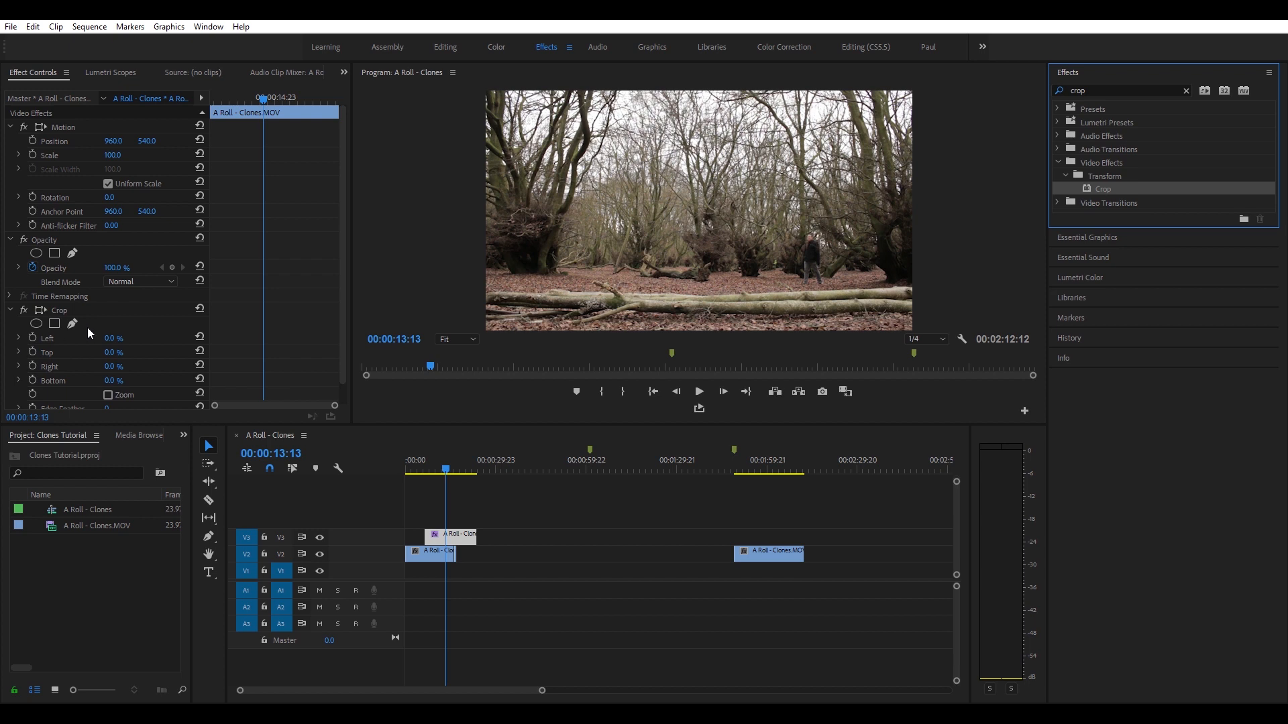
pyautogui.scroll(-1, 58, 336)
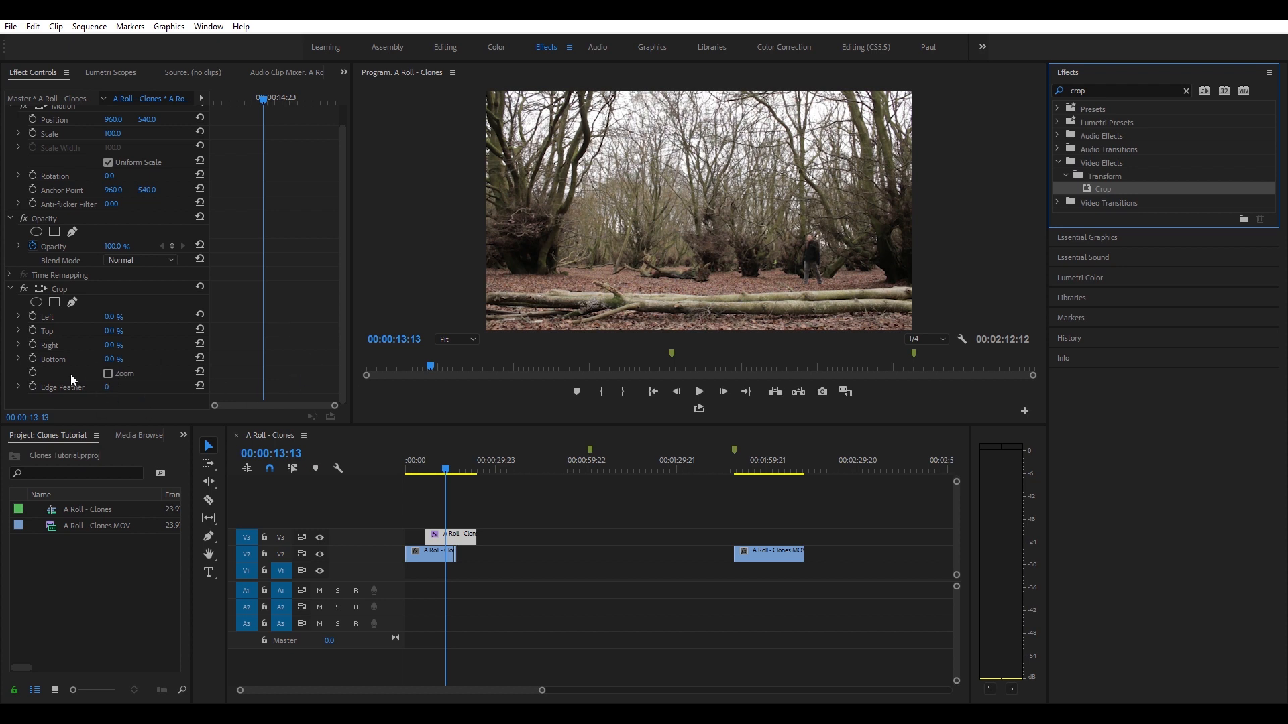
# At 00:00:13:08, set the V3 clip's Left crop to 62%.
pyautogui.click(441, 452)
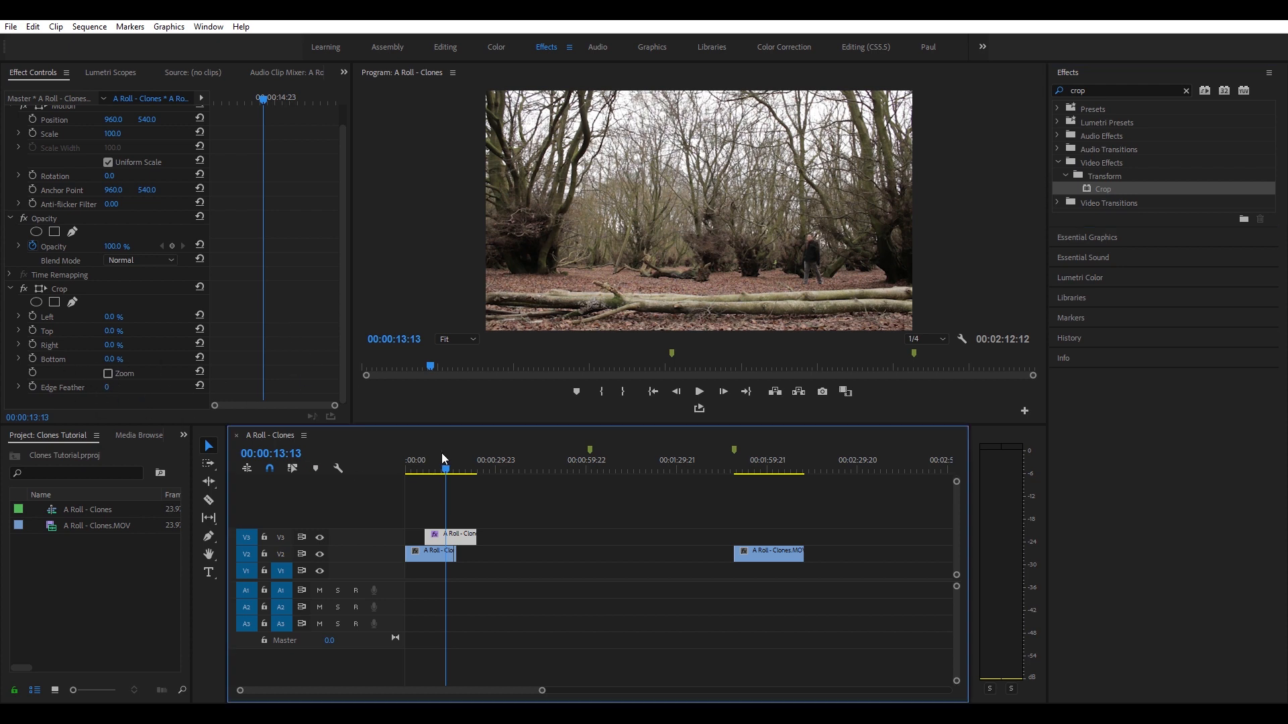
pyautogui.hotkey('shift', 'Left')
pyautogui.click(122, 309)
pyautogui.moveTo(113, 316); pyautogui.dragTo(124, 317)
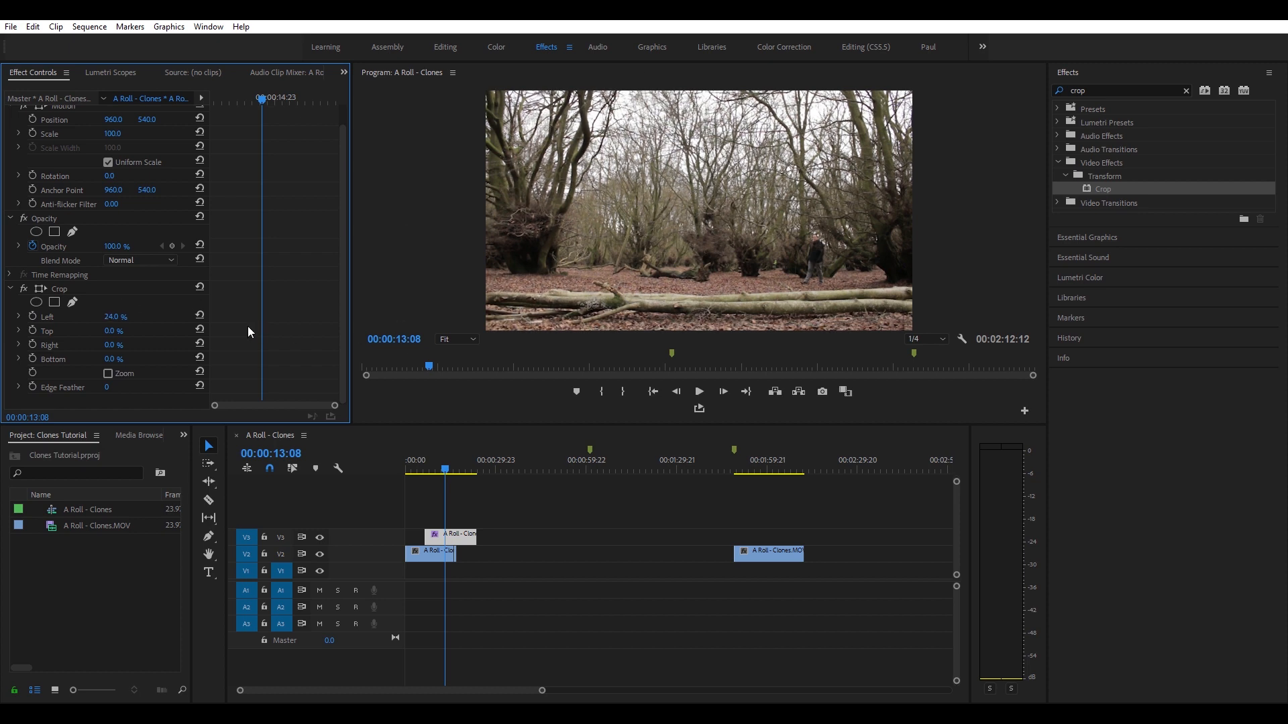
pyautogui.moveTo(119, 315); pyautogui.dragTo(148, 315)
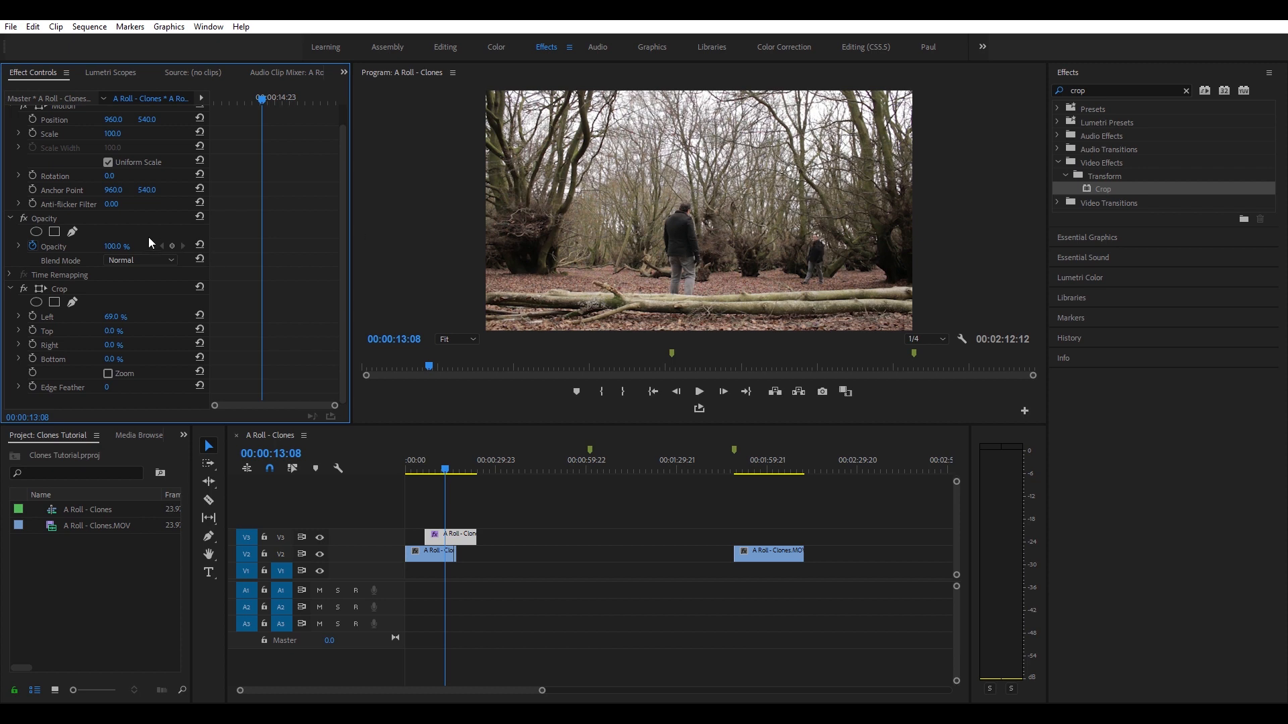
pyautogui.moveTo(115, 317)
pyautogui.mouseDown()
pyautogui.moveTo(135, 317)
pyautogui.moveTo(93, 316)
pyautogui.moveTo(113, 317)
pyautogui.mouseUp()
pyautogui.moveTo(114, 317); pyautogui.dragTo(110, 316)
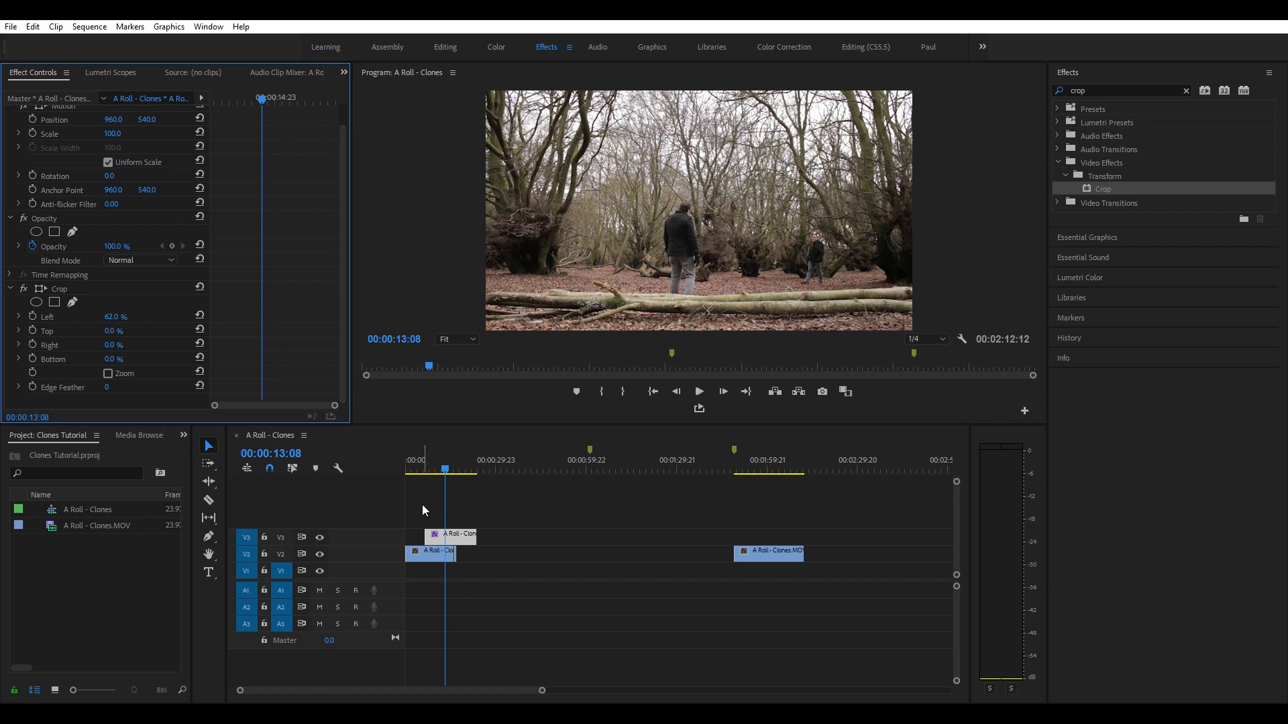
# Preview the two-clone composite and trim the end of the V3 clip to match the end of the V2 clips.
pyautogui.click(408, 454)
pyautogui.moveTo(412, 454); pyautogui.dragTo(443, 468)
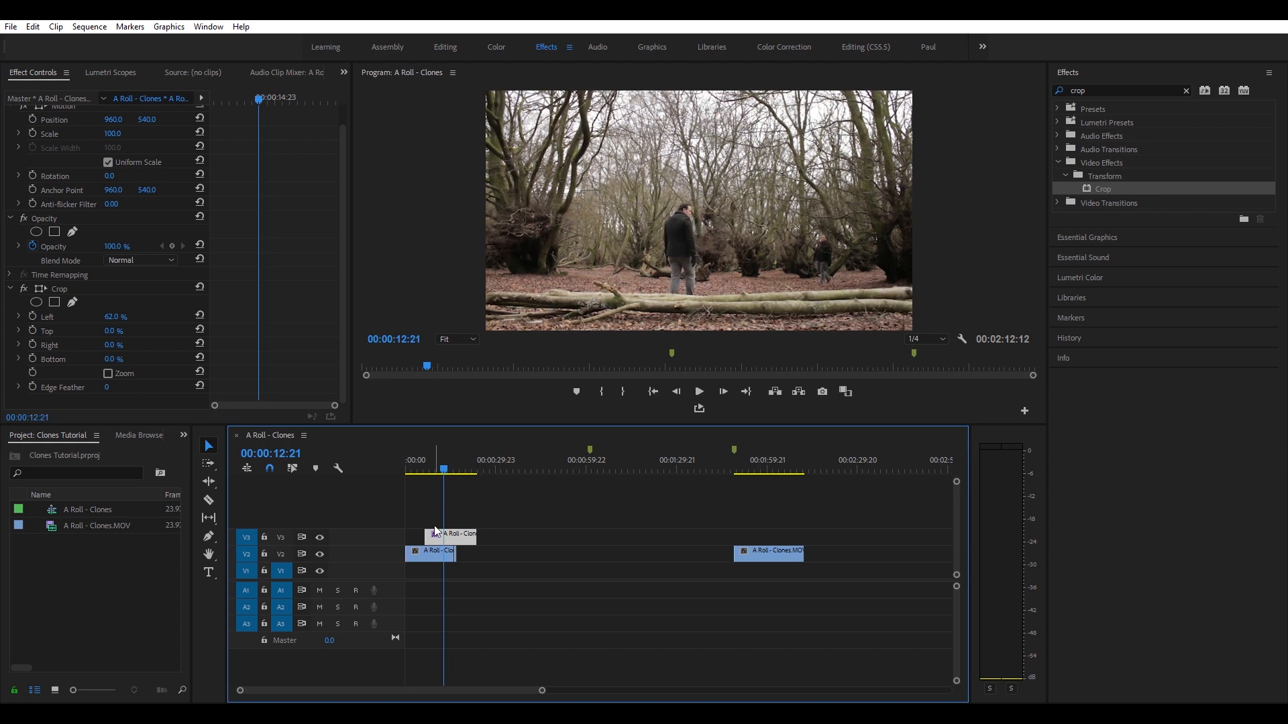
pyautogui.moveTo(482, 532); pyautogui.dragTo(456, 527)
pyautogui.click(454, 463)
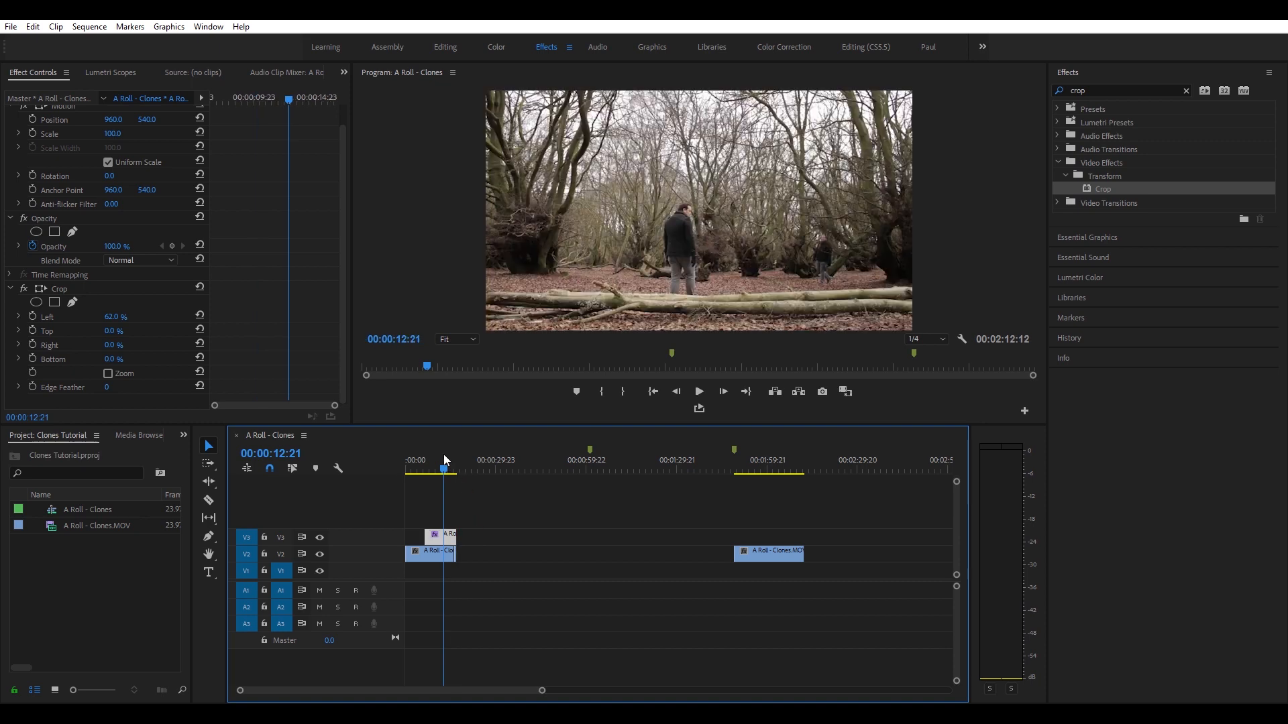
pyautogui.moveTo(454, 451); pyautogui.dragTo(447, 455)
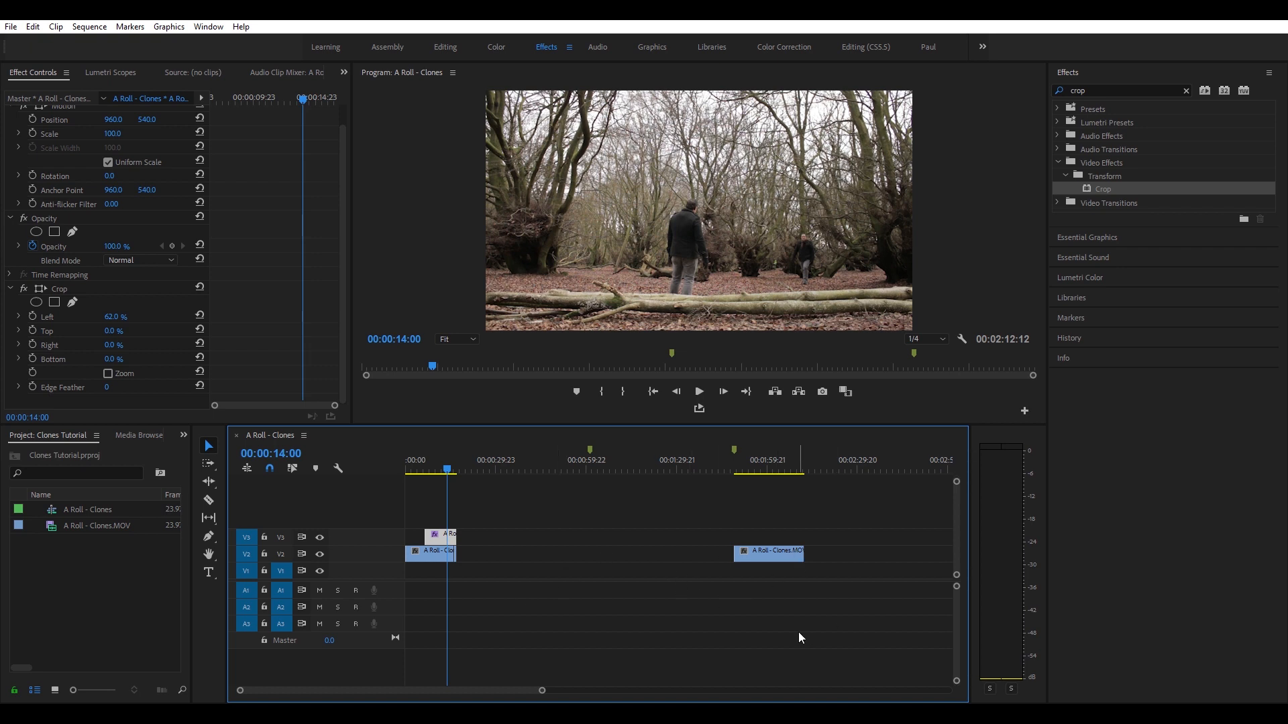
# Stack the last take on V4 above the other clips and trim its empty opening up to 00:00:10:05.
pyautogui.click(760, 550)
pyautogui.moveTo(654, 563); pyautogui.dragTo(446, 504)
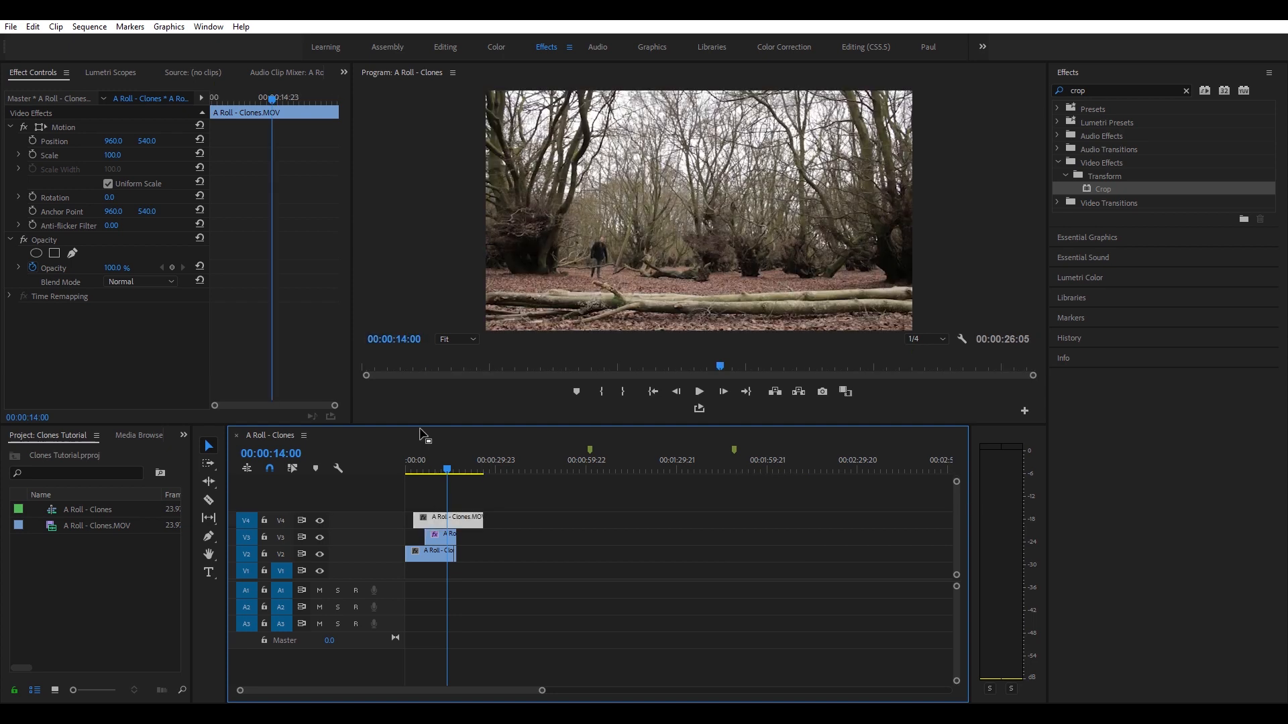
pyautogui.moveTo(417, 449)
pyautogui.mouseDown()
pyautogui.moveTo(406, 451)
pyautogui.moveTo(453, 433)
pyautogui.moveTo(439, 439)
pyautogui.mouseUp()
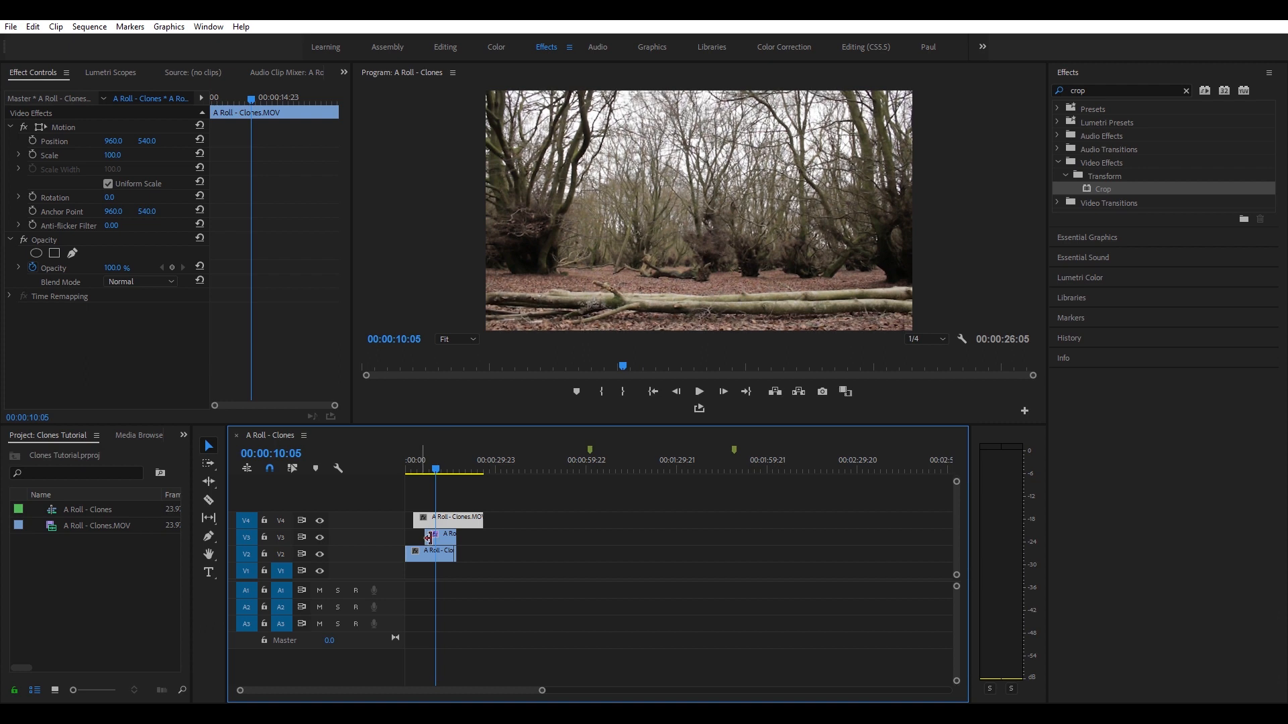
pyautogui.moveTo(416, 518); pyautogui.dragTo(446, 512)
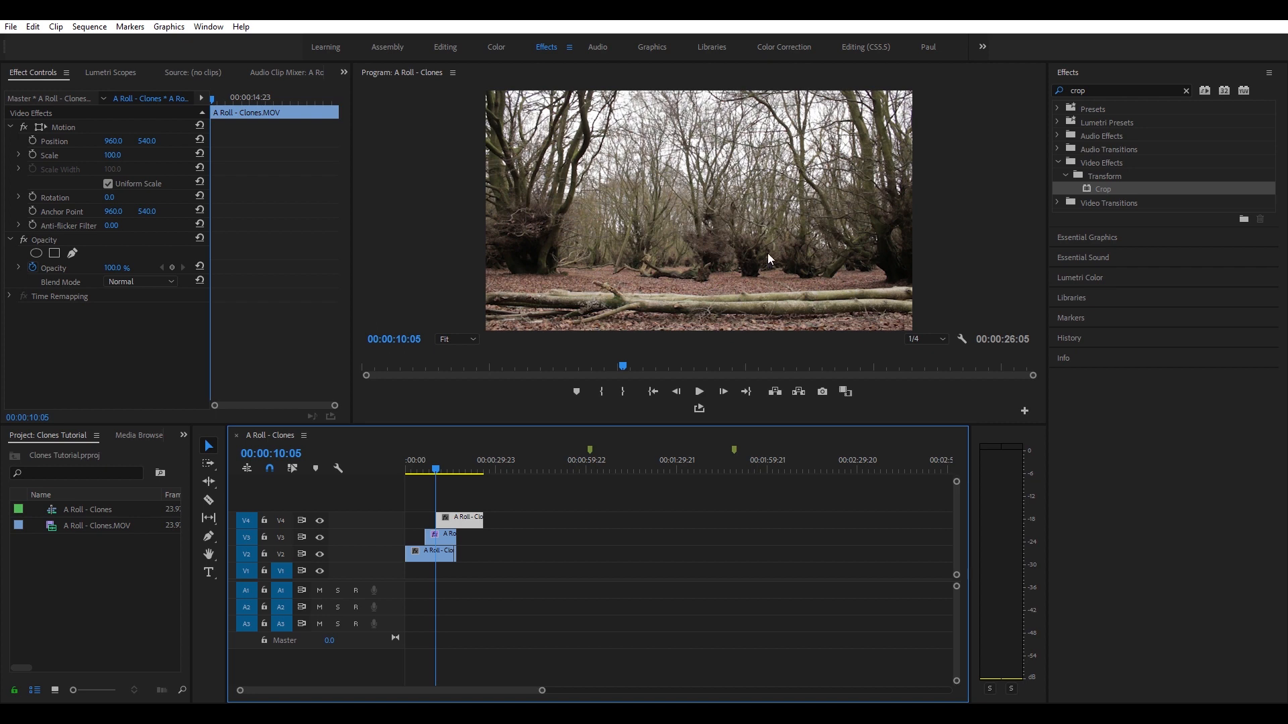
# Shift the V4 clip earlier so its end lines up with the end of the clips on V2 and V3.
pyautogui.moveTo(448, 519); pyautogui.dragTo(424, 518)
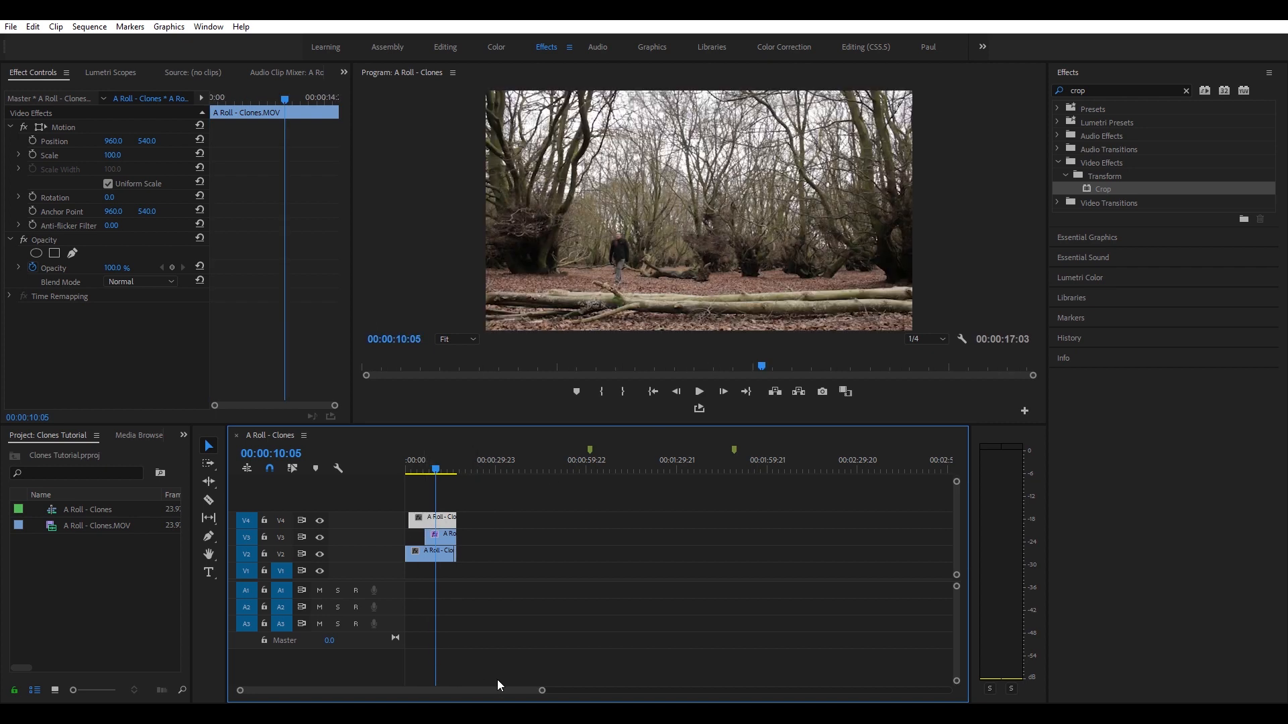
pyautogui.scroll(-5, 546, 686)
pyautogui.scroll(5, 613, 679)
pyautogui.moveTo(547, 687); pyautogui.dragTo(442, 680)
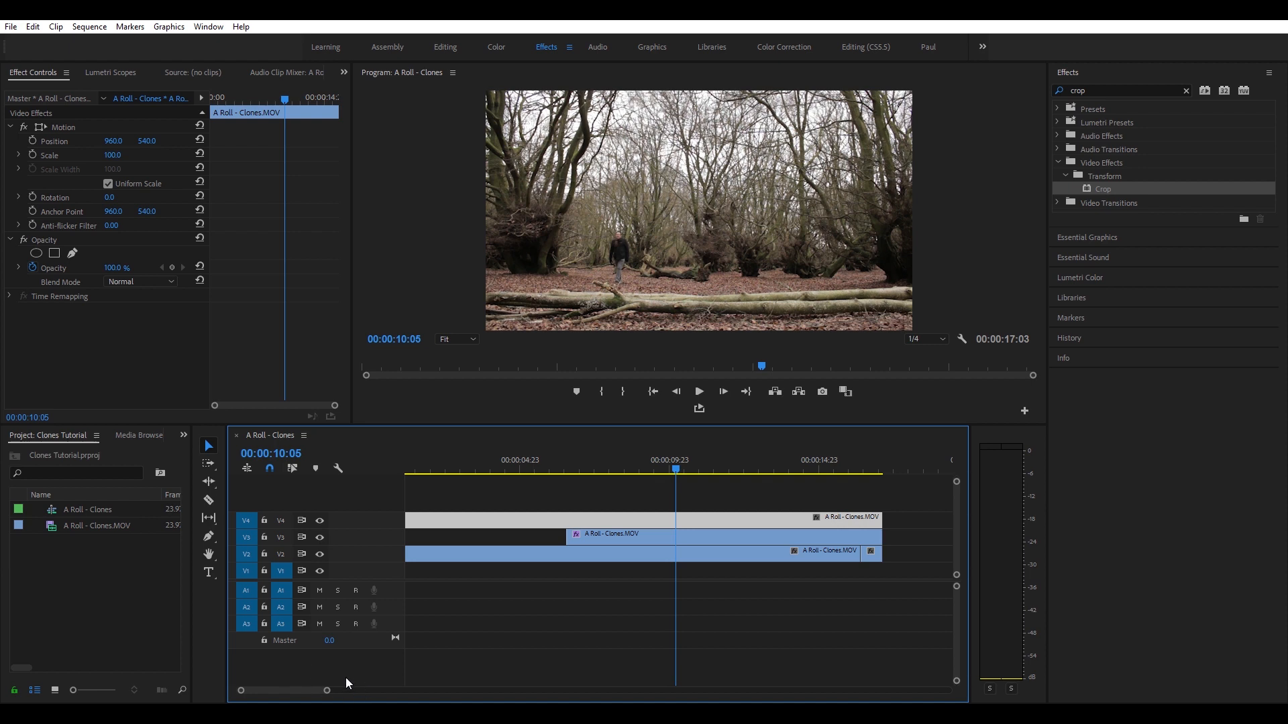
# Move the V4 clip later so it starts about four seconds in, before the V3 clip, and check the opening.
pyautogui.moveTo(330, 685); pyautogui.dragTo(338, 685)
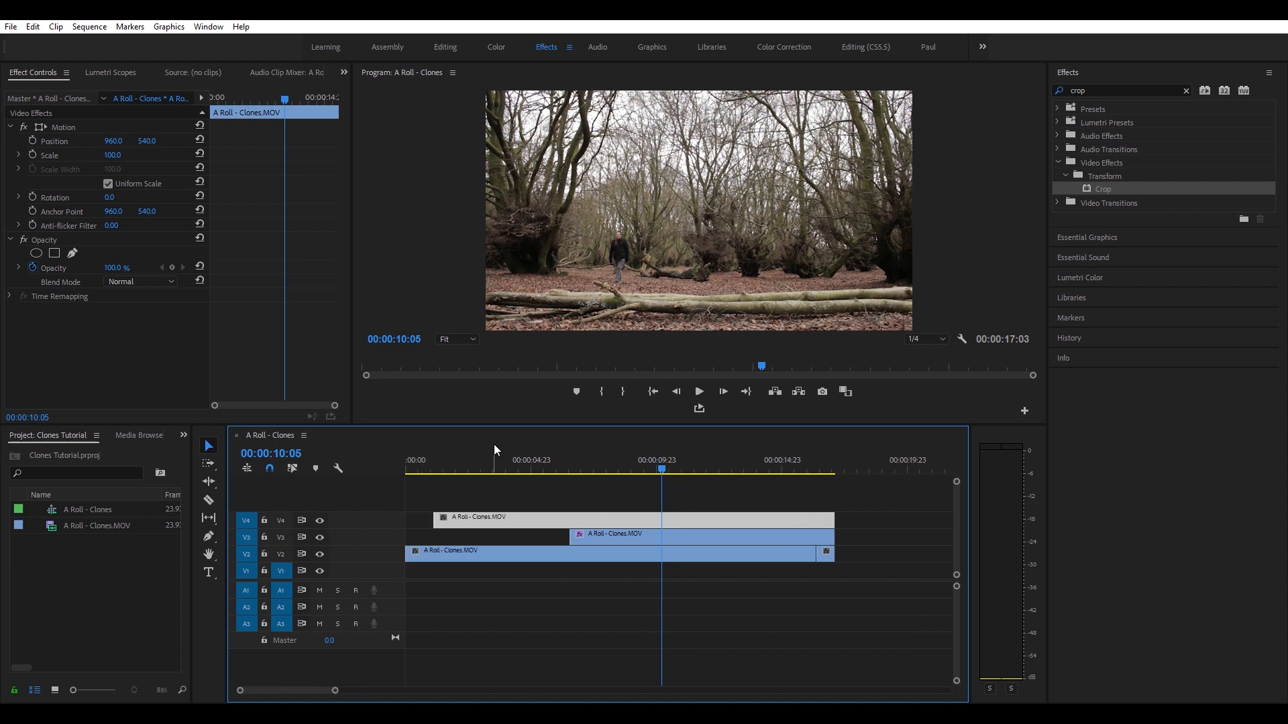
pyautogui.moveTo(454, 517); pyautogui.dragTo(531, 516)
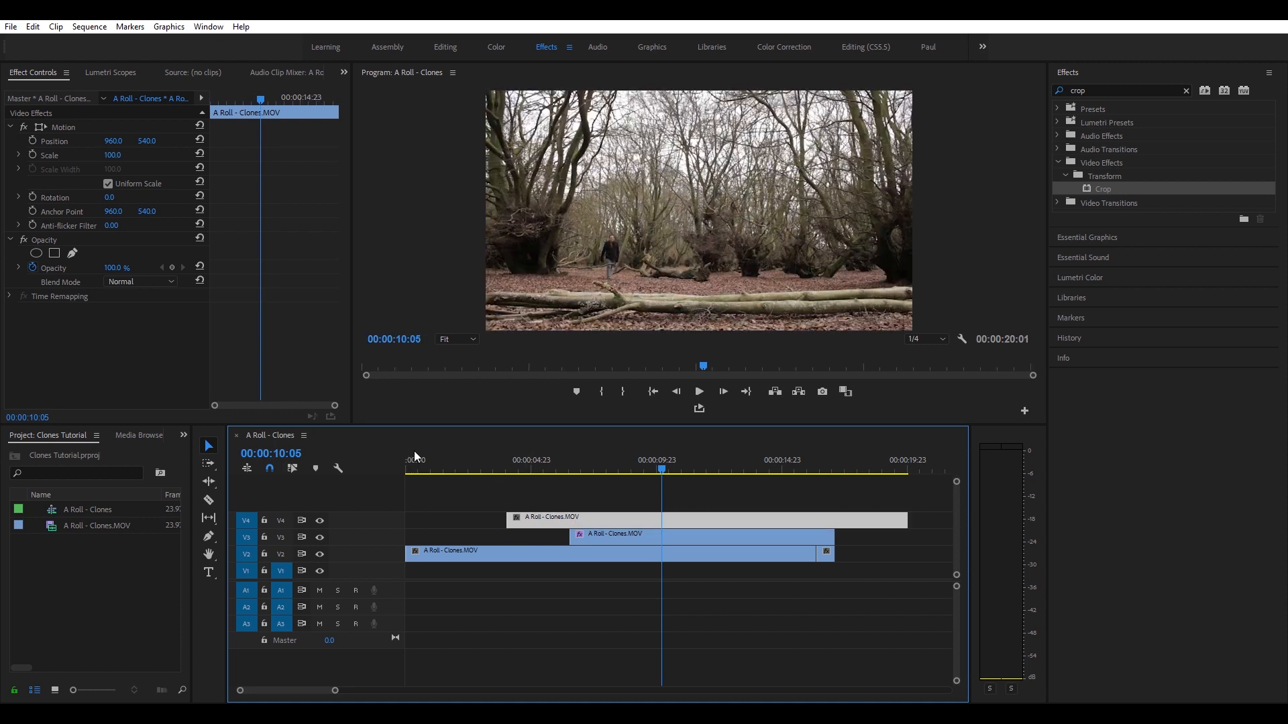
pyautogui.moveTo(408, 447); pyautogui.dragTo(481, 445)
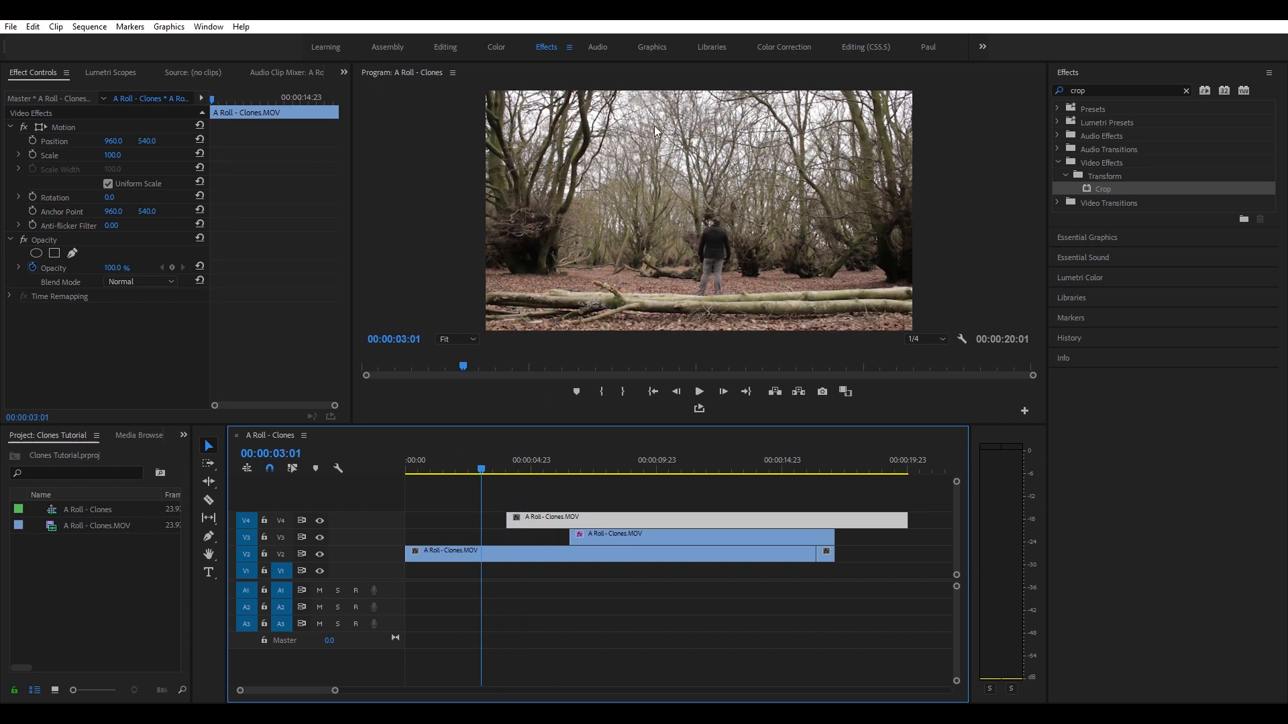
pyautogui.moveTo(485, 453); pyautogui.dragTo(524, 448)
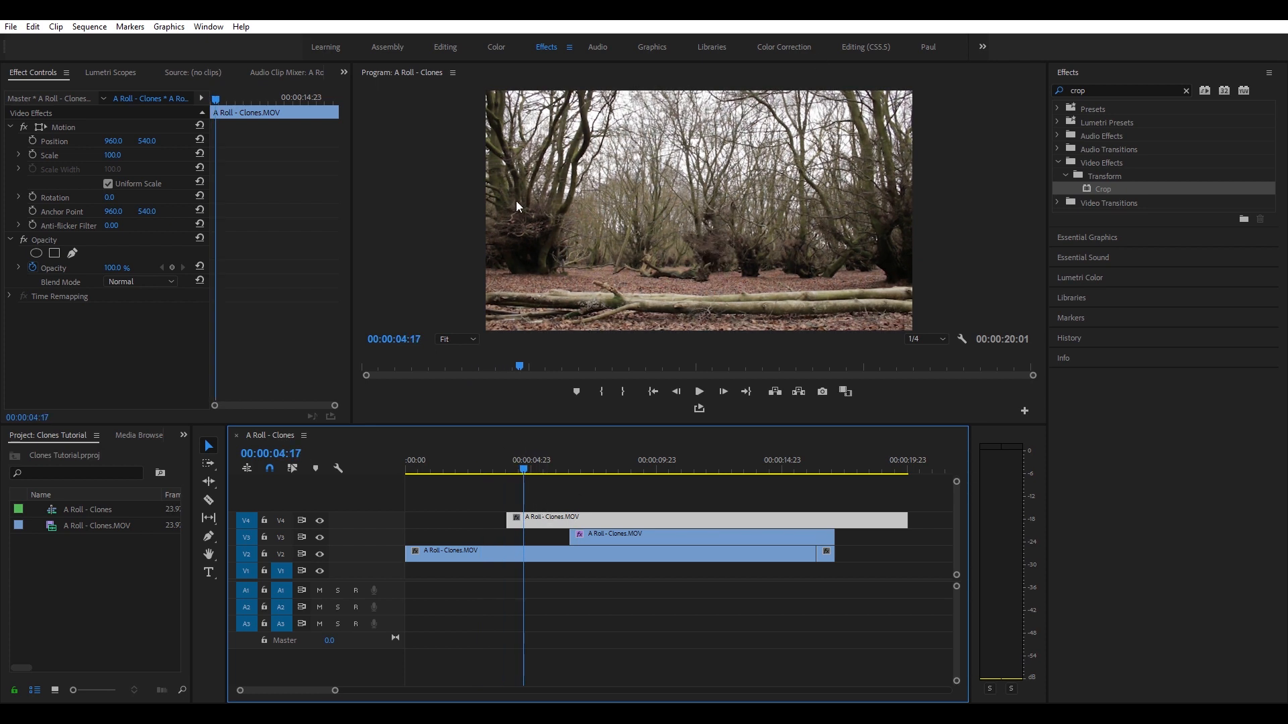
# At 00:00:06:00, apply the Crop effect to the V4 clip and set its Right crop to 60%.
pyautogui.click(556, 453)
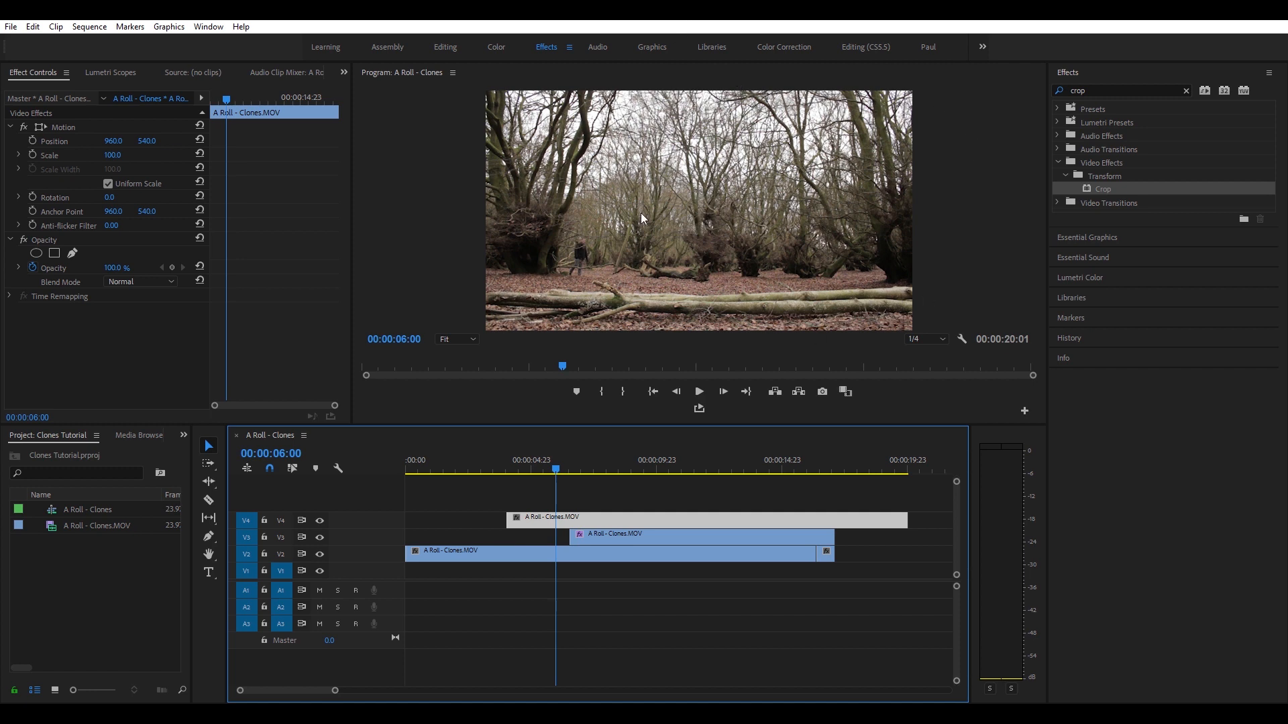
pyautogui.moveTo(1104, 188); pyautogui.dragTo(622, 518)
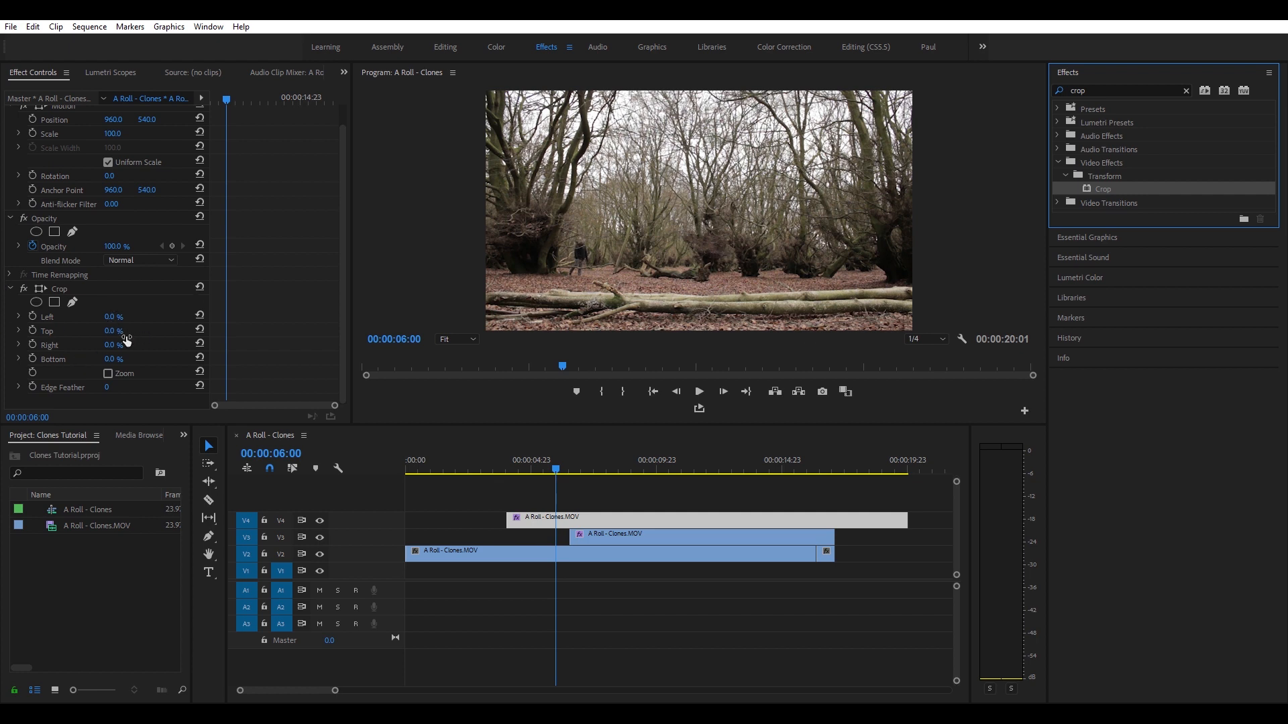
pyautogui.moveTo(111, 345); pyautogui.dragTo(158, 345)
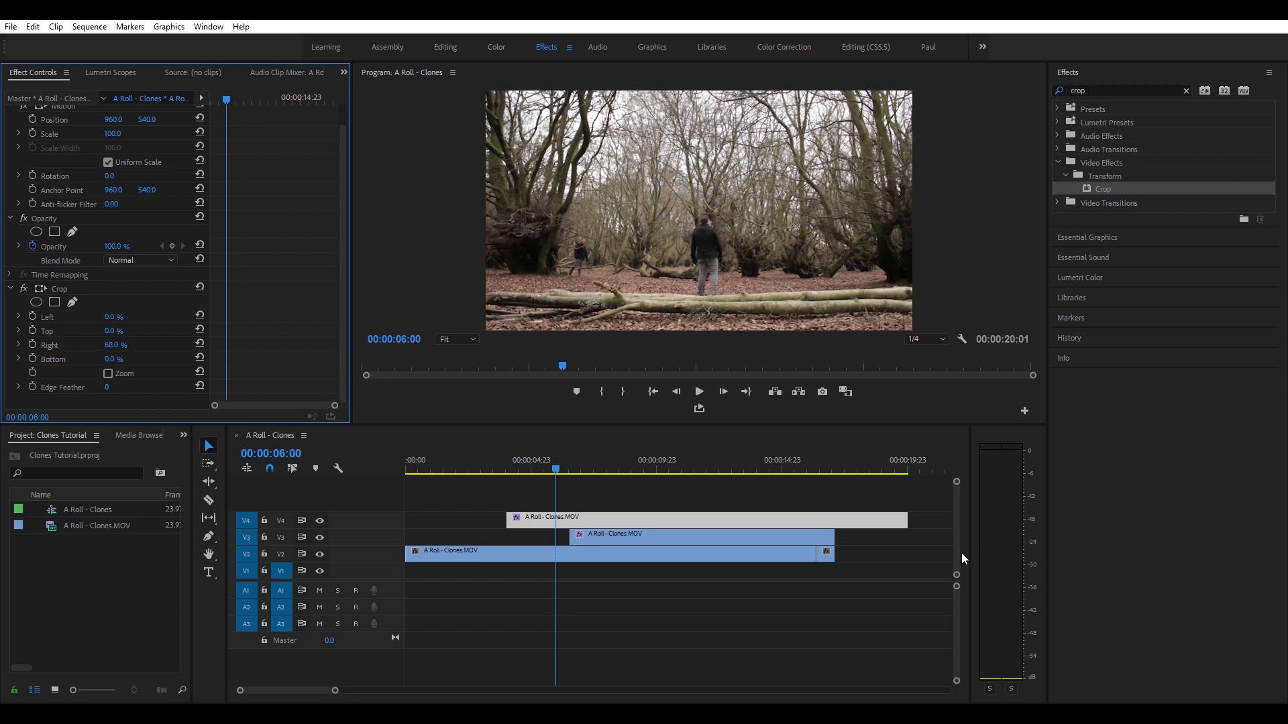
# Review the composite from the start to 00:00:11:14 and set the V4 clip's Right crop to 63%.
pyautogui.click(442, 449)
pyautogui.press('Home')
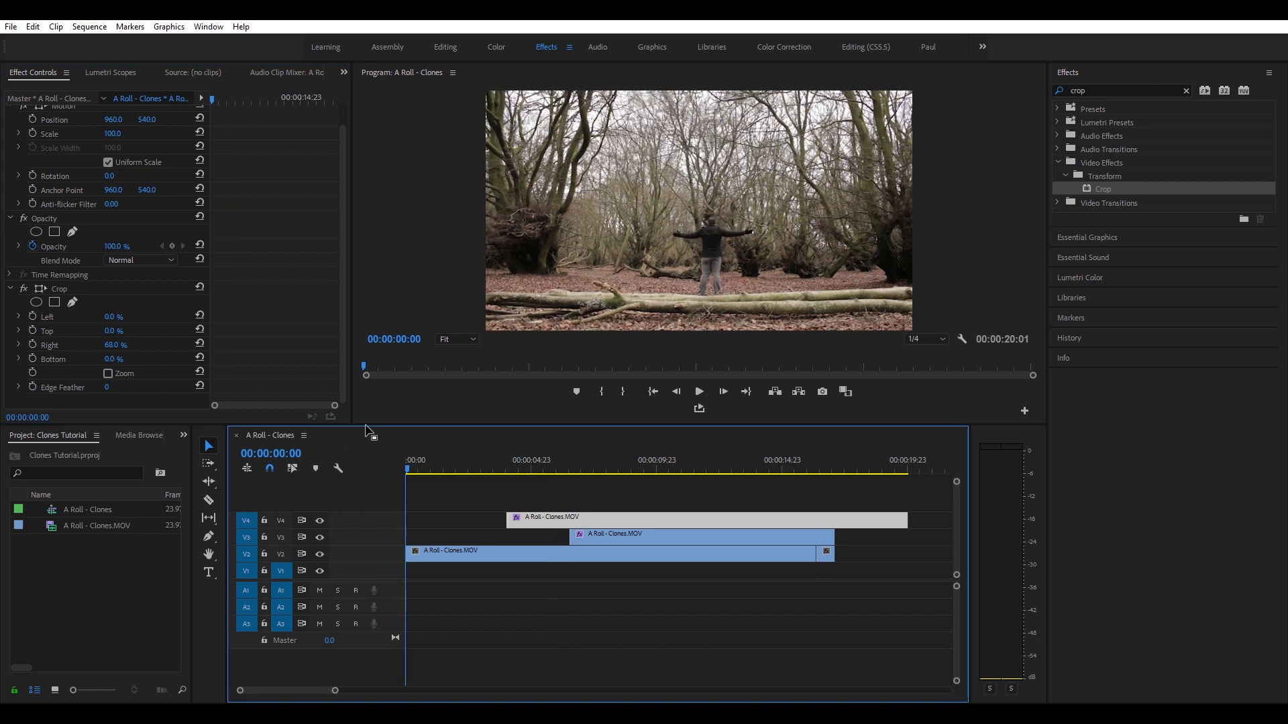
pyautogui.click(409, 456)
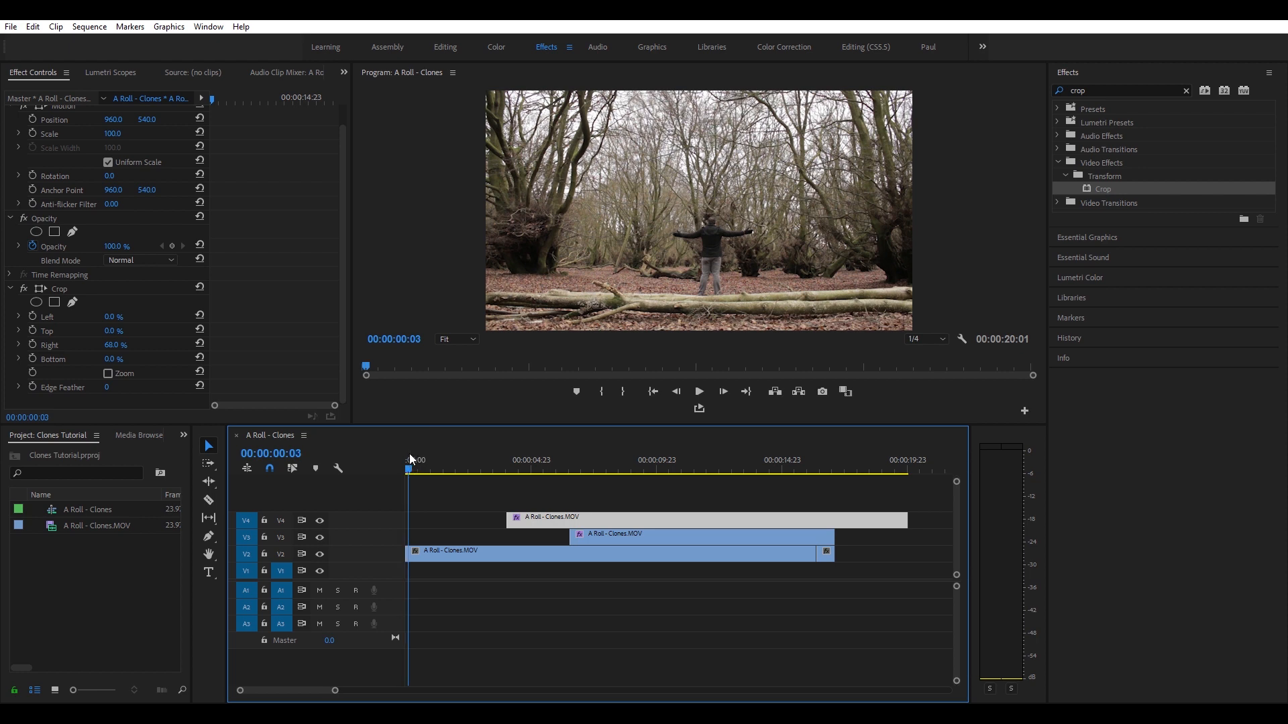
pyautogui.moveTo(410, 455); pyautogui.dragTo(698, 469)
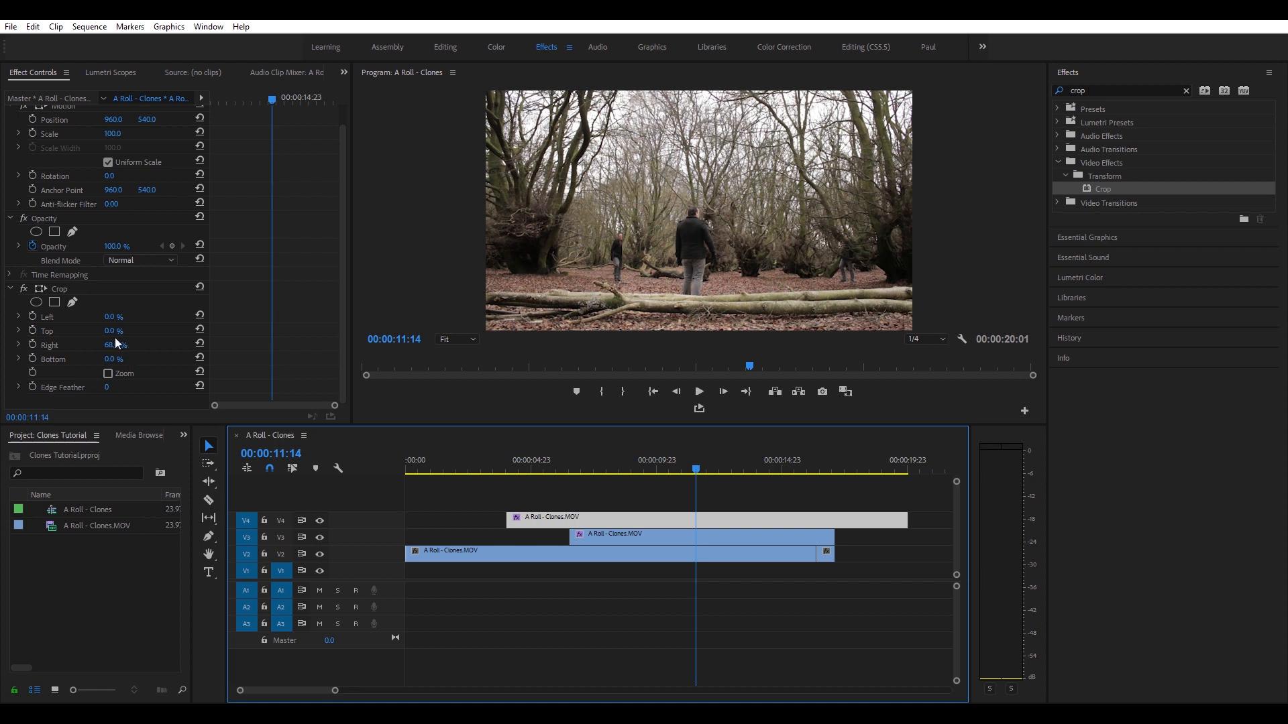
pyautogui.moveTo(115, 338); pyautogui.dragTo(116, 338)
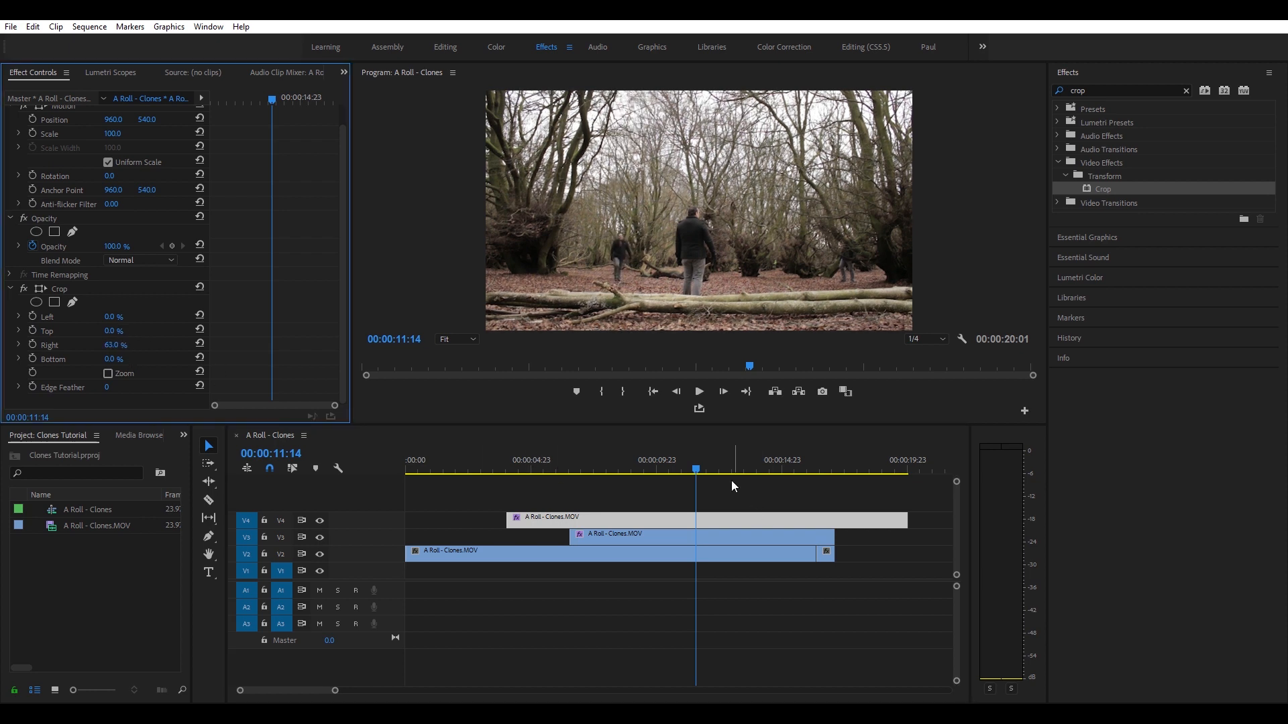
# Trim the end of the V4 clip to match the clips below and review the composite from the start.
pyautogui.moveTo(697, 455); pyautogui.dragTo(826, 433)
pyautogui.moveTo(906, 520); pyautogui.dragTo(835, 521)
pyautogui.moveTo(461, 449); pyautogui.dragTo(402, 449)
pyautogui.moveTo(460, 450); pyautogui.dragTo(573, 415)
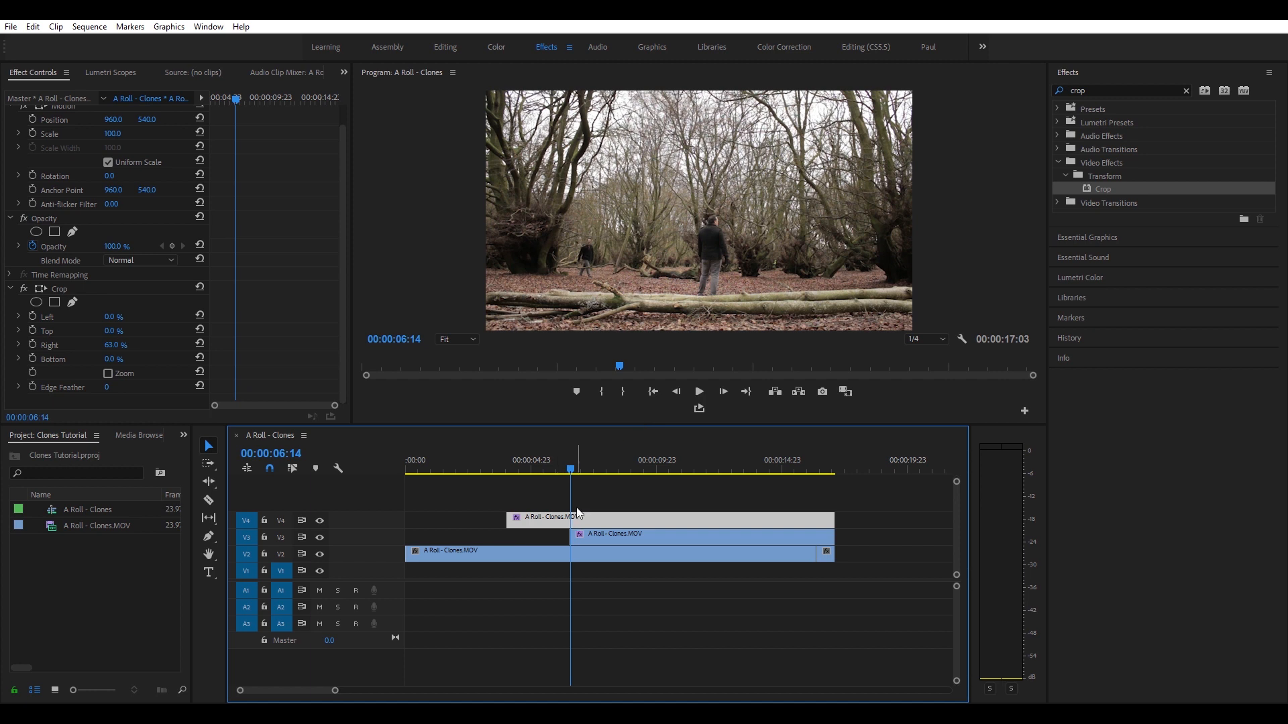
# Try a strong Edge Feather on the V3 clip's Crop effect, then reduce it to 20.
pyautogui.click(580, 530)
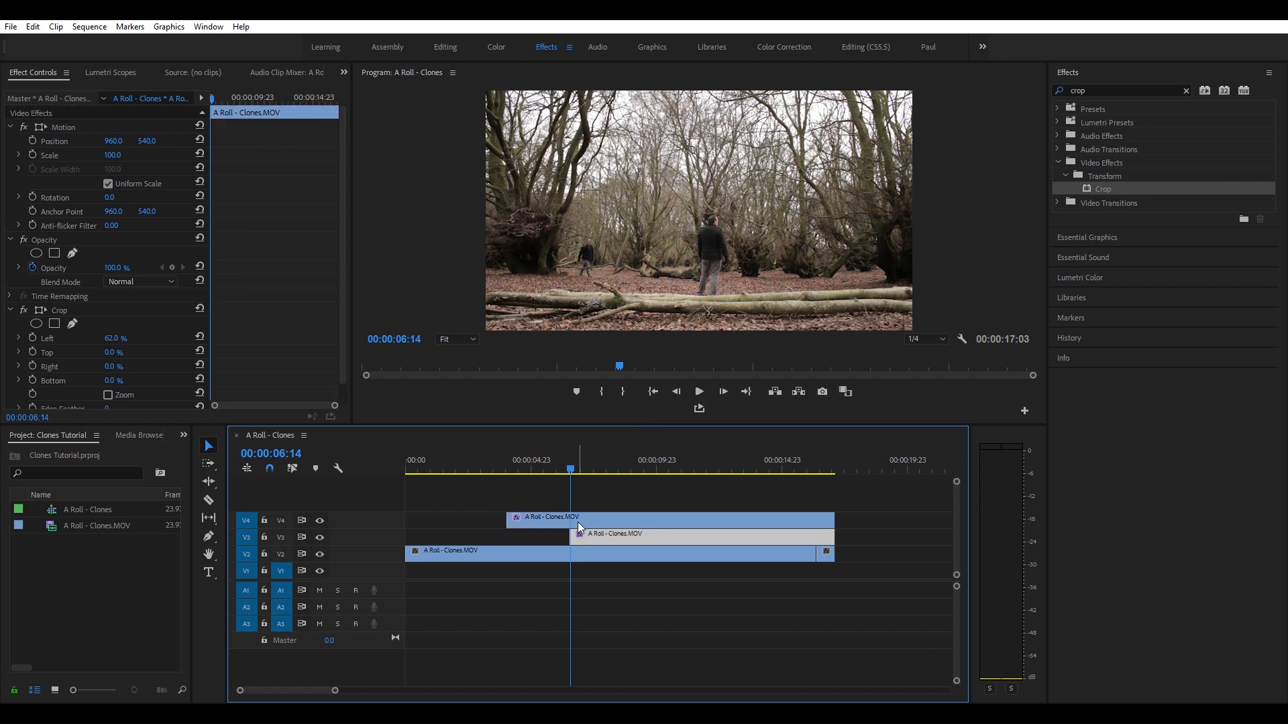
pyautogui.scroll(-1, 130, 356)
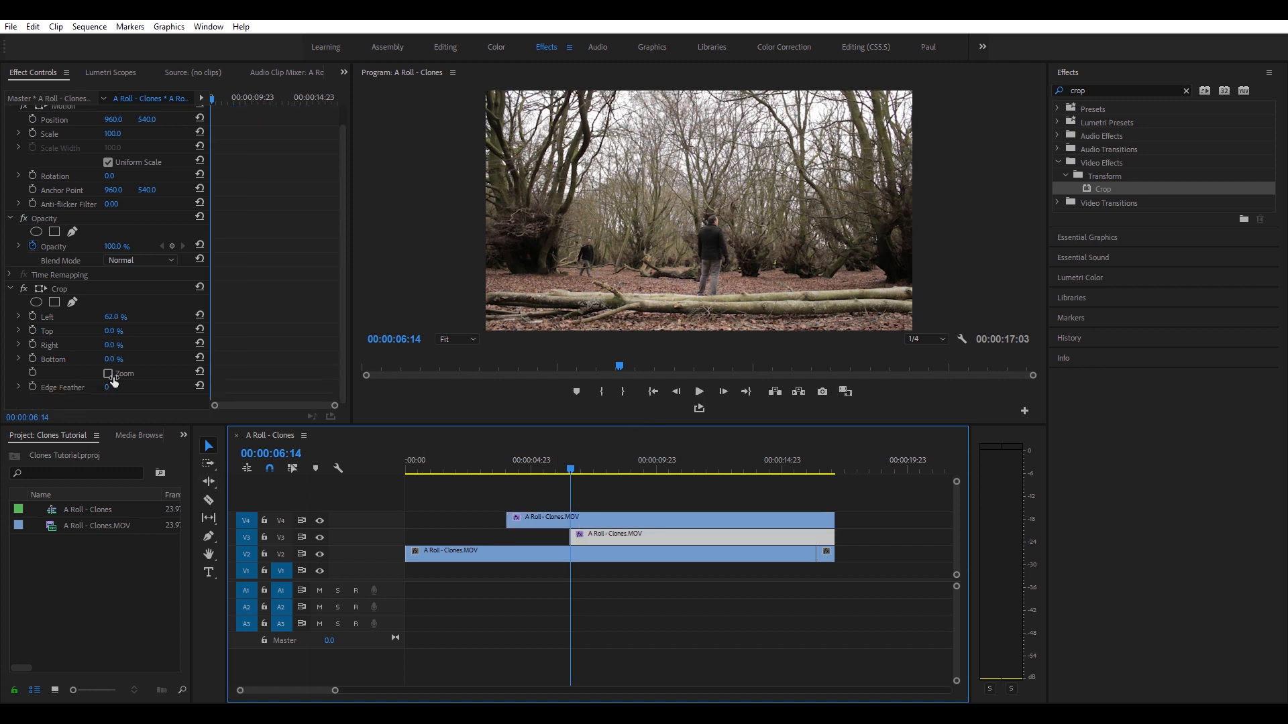
pyautogui.moveTo(106, 387)
pyautogui.mouseDown()
pyautogui.moveTo(47, 387)
pyautogui.moveTo(404, 387)
pyautogui.mouseUp()
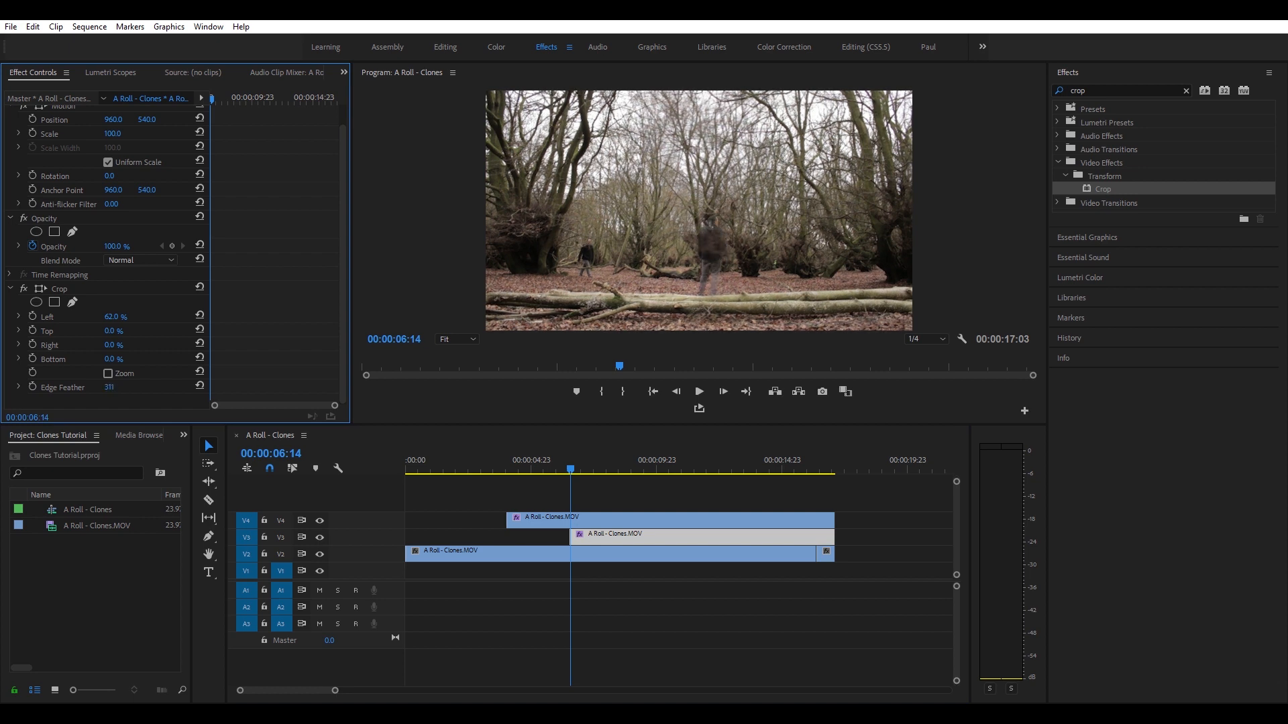
pyautogui.moveTo(170, 387); pyautogui.dragTo(329, 387)
pyautogui.moveTo(110, 387); pyautogui.dragTo(186, 387)
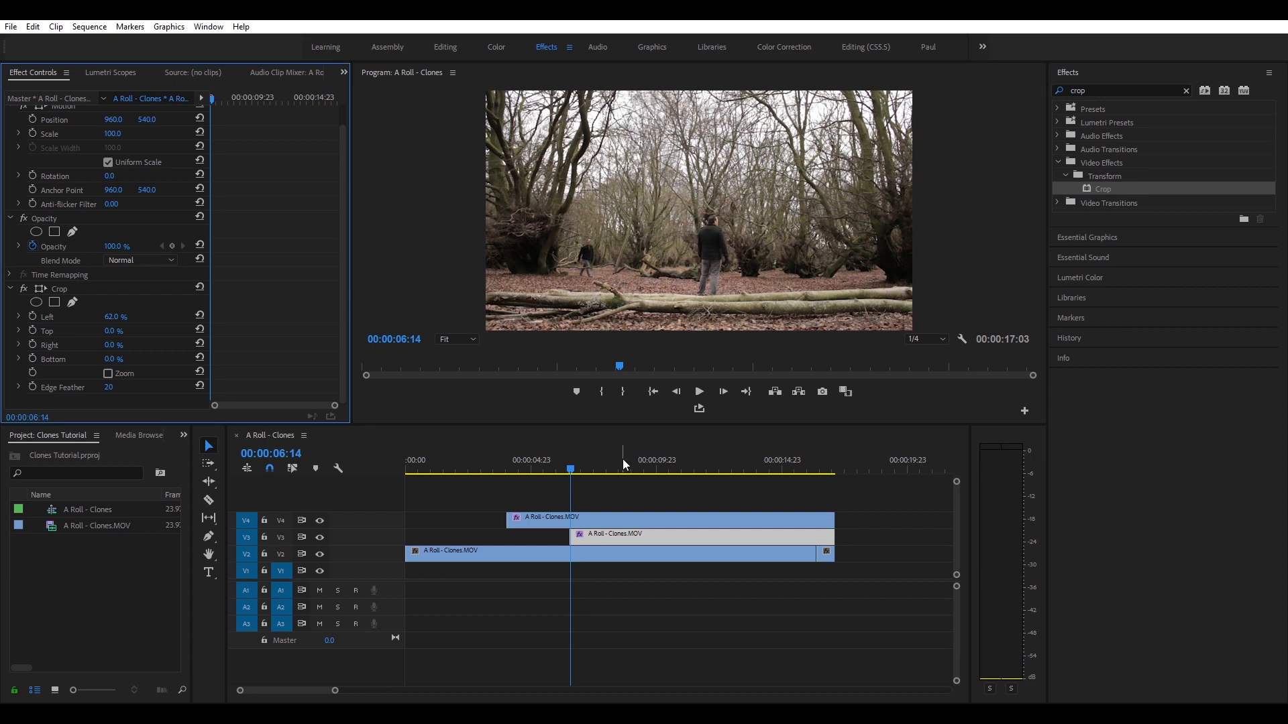
# Play back the three-clone composite from before the V3 clip's start to near the end of the sequence.
pyautogui.click(573, 452)
pyautogui.moveTo(573, 452); pyautogui.dragTo(537, 456)
pyautogui.click(698, 391)
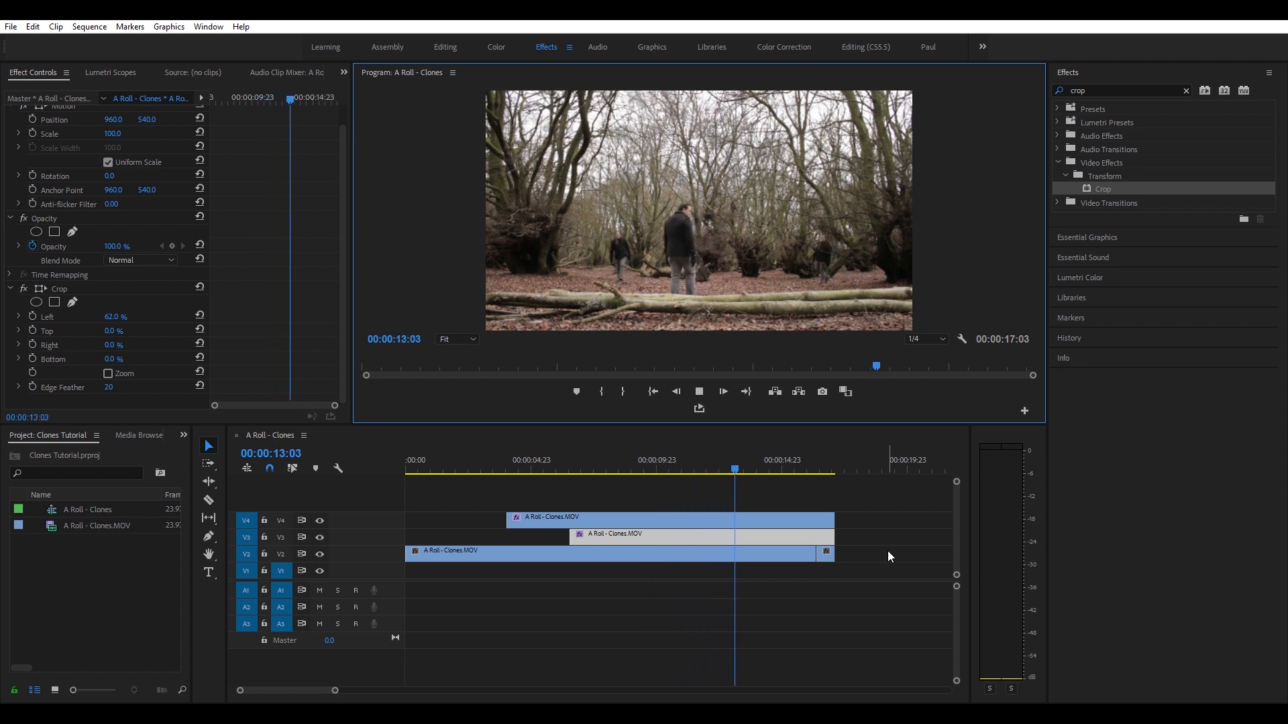
pyautogui.click(701, 392)
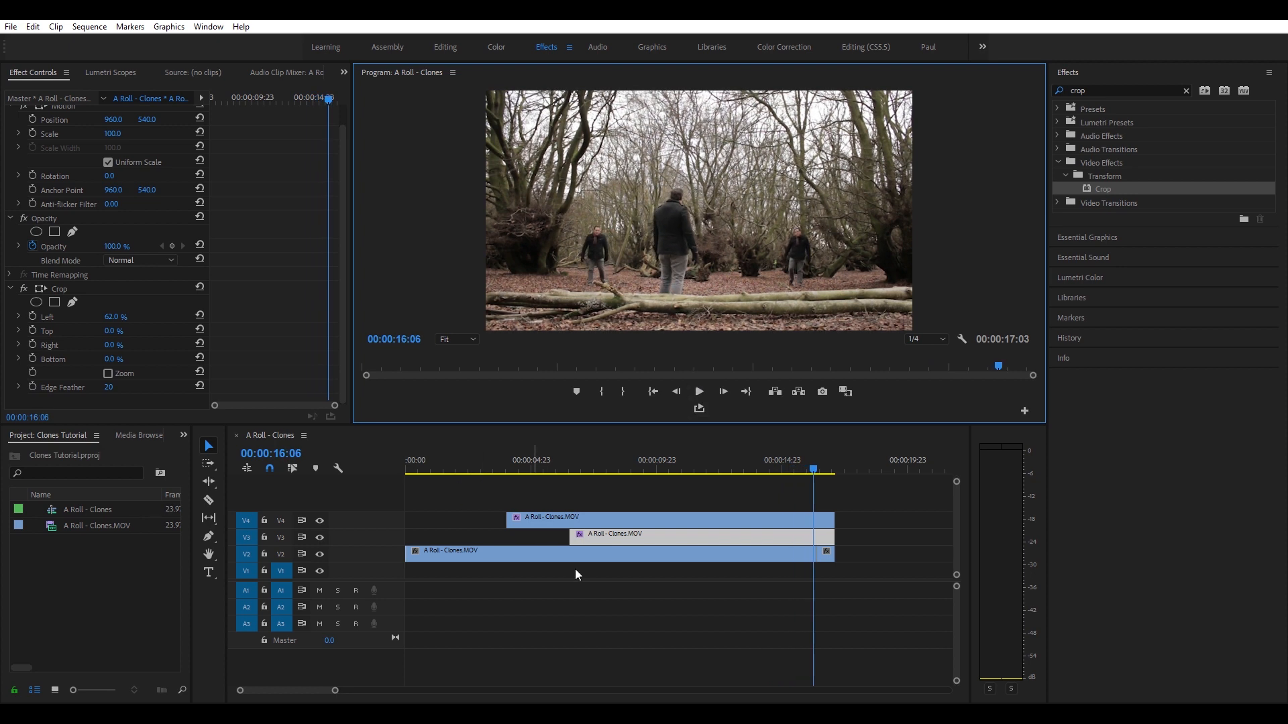